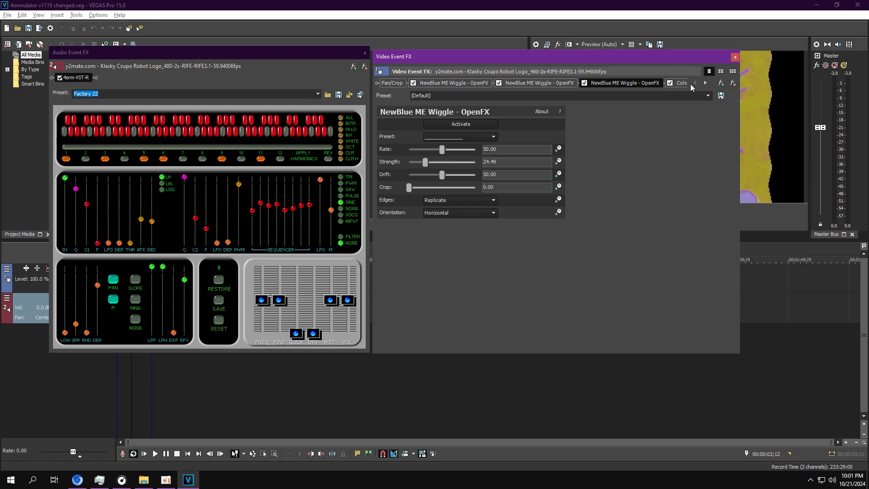
# - Review the Color Curves and Gradient Map settings on the video event, including the gradient's middle colour point
pyautogui.click(706, 83)
pyautogui.click(706, 83)
pyautogui.click(574, 83)
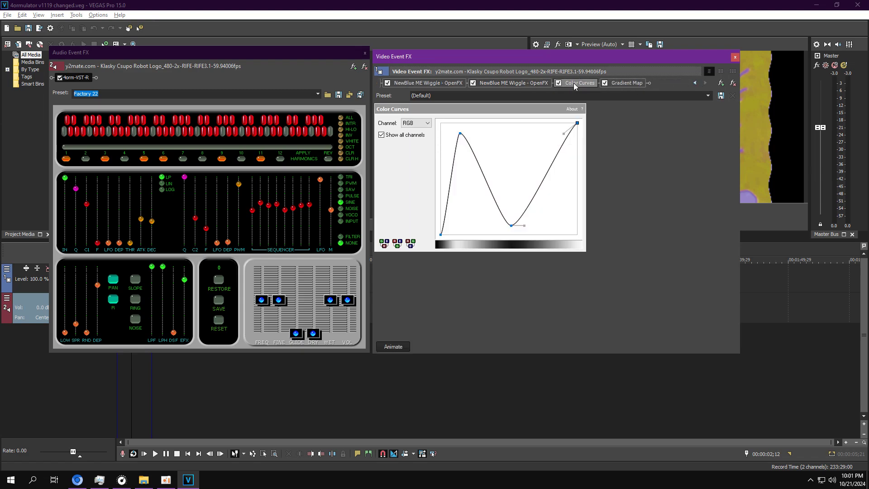
pyautogui.click(621, 82)
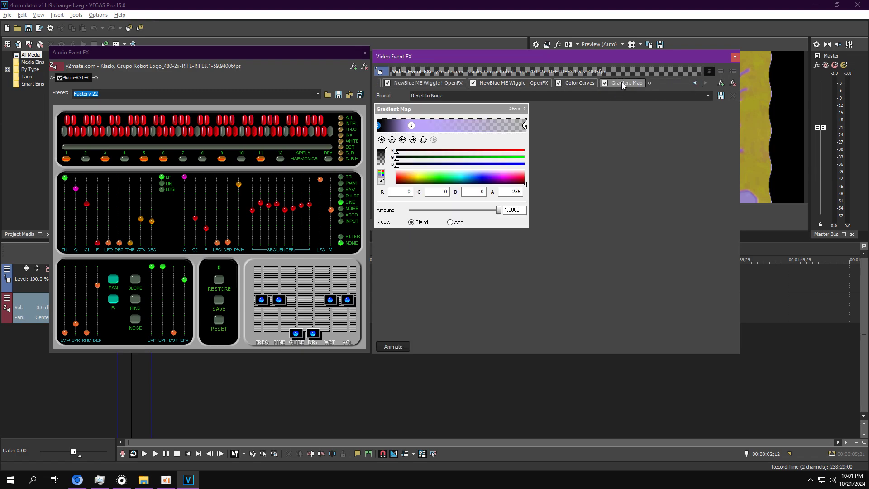
pyautogui.click(412, 126)
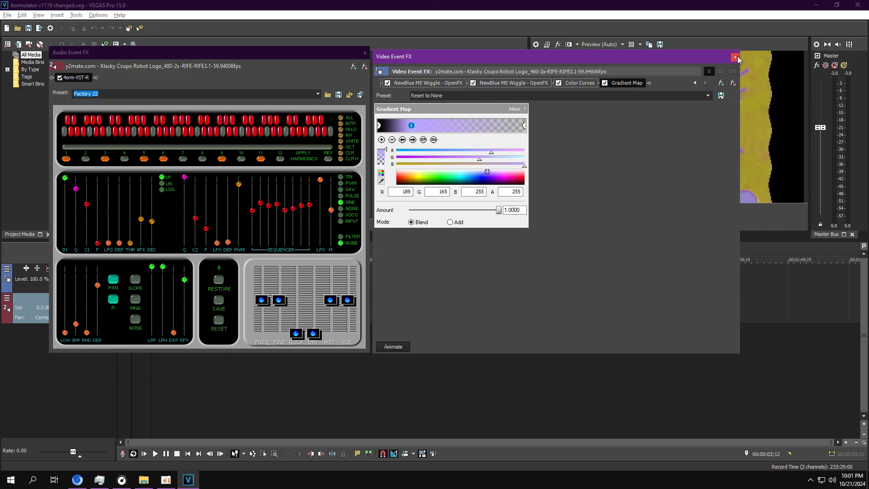
# - Close the video and audio event effect windows and play the result briefly before pausing it
pyautogui.click(735, 57)
pyautogui.click(365, 53)
pyautogui.click(644, 211)
pyautogui.click(660, 210)
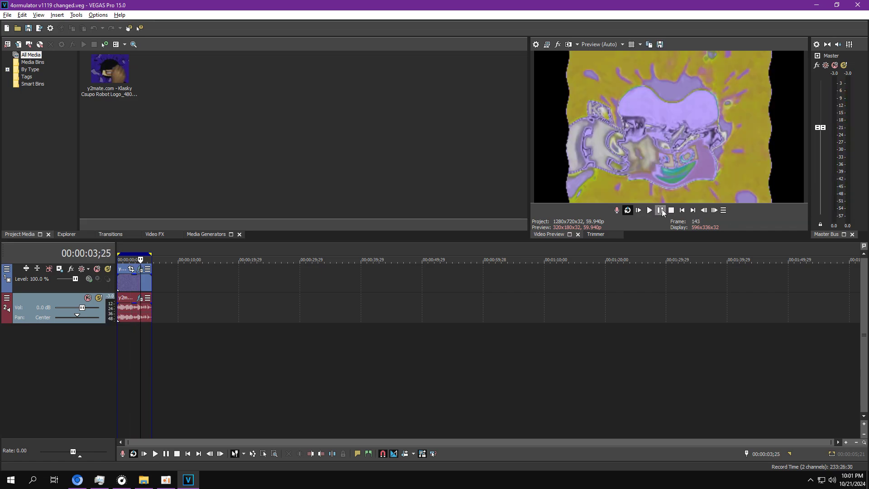
# - Open the project "4ormulator v1121 changed.veg" from the "a" folder in Downloads
pyautogui.click(17, 28)
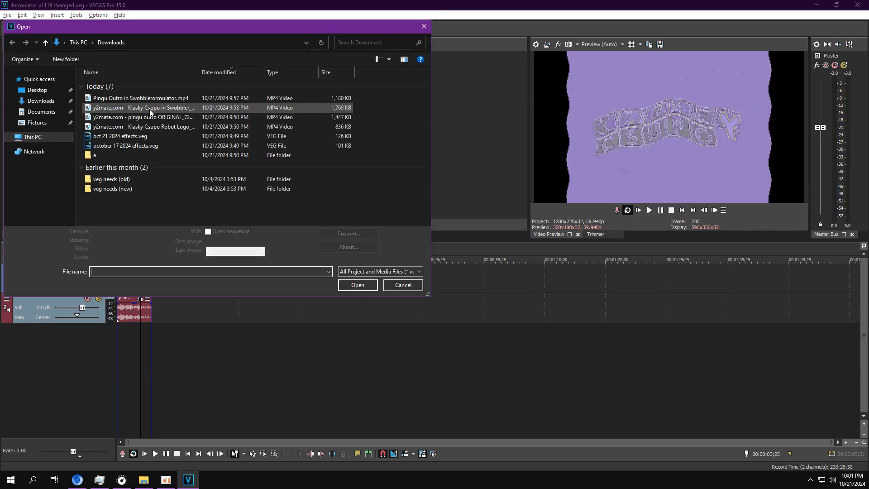
pyautogui.doubleClick(120, 157)
pyautogui.doubleClick(113, 96)
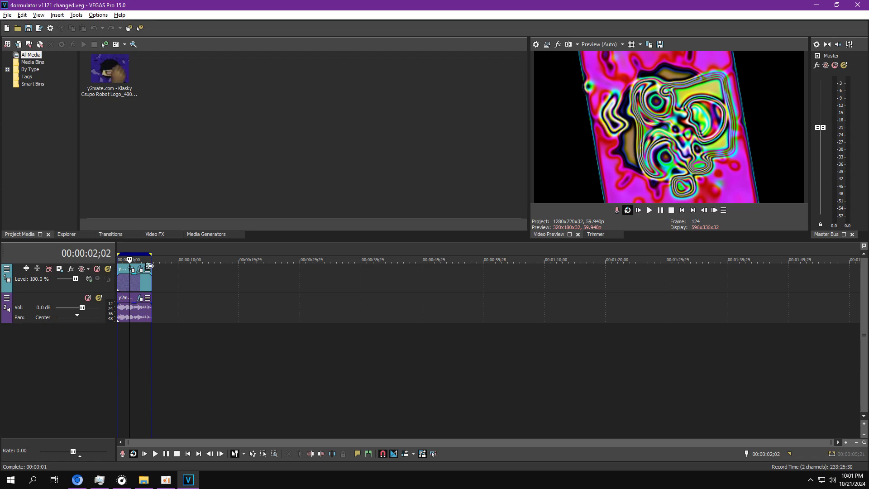
# - Show the video event's effect chain and review the S_ZebrafyColor and Gradient Map settings
pyautogui.click(132, 270)
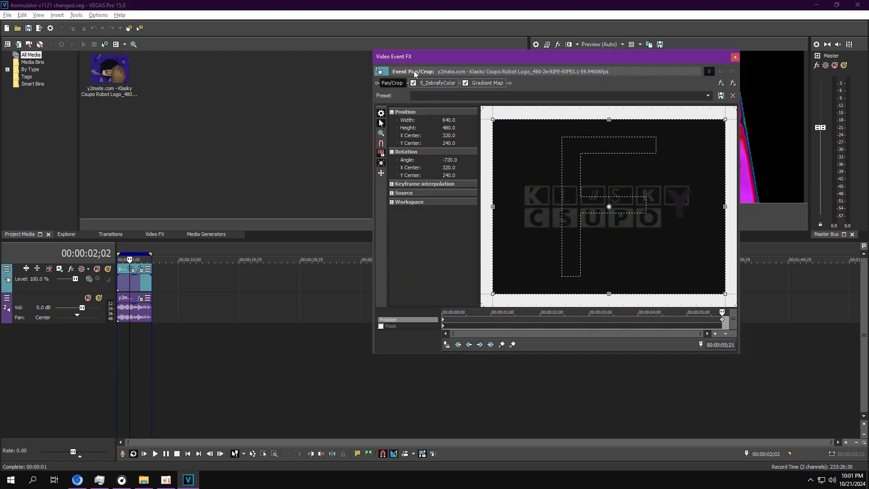
pyautogui.click(433, 82)
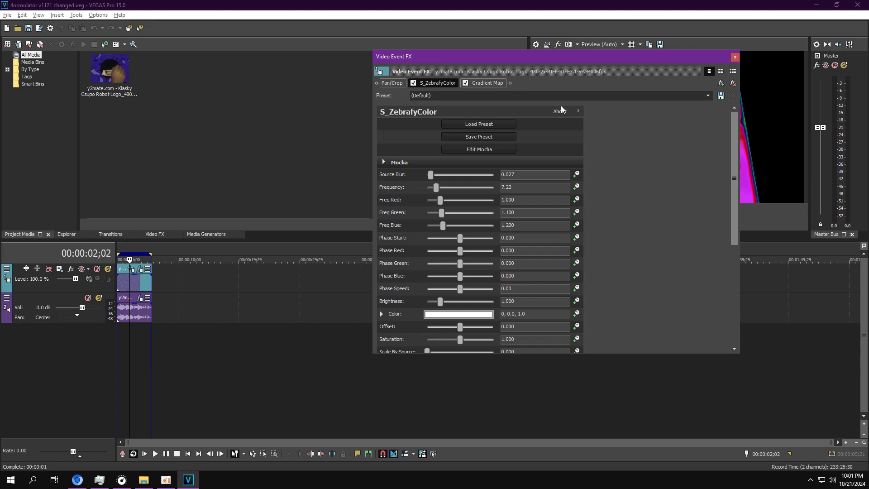
pyautogui.scroll(-3, 617, 141)
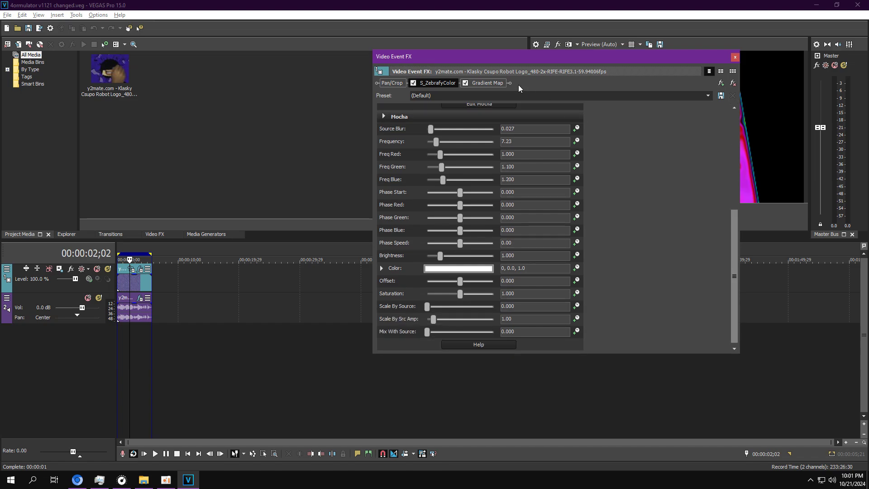
pyautogui.click(501, 81)
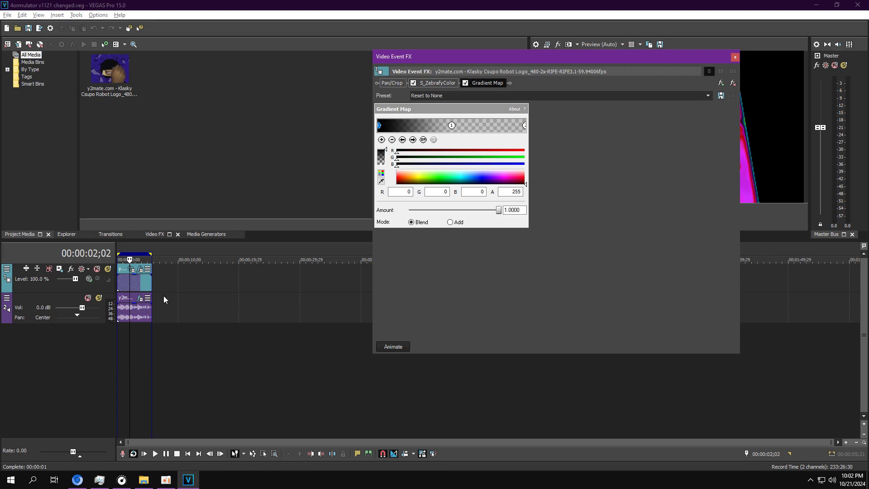
# - Show the audio event's 4orm-VST-R effect settings beside the video effects
pyautogui.click(140, 298)
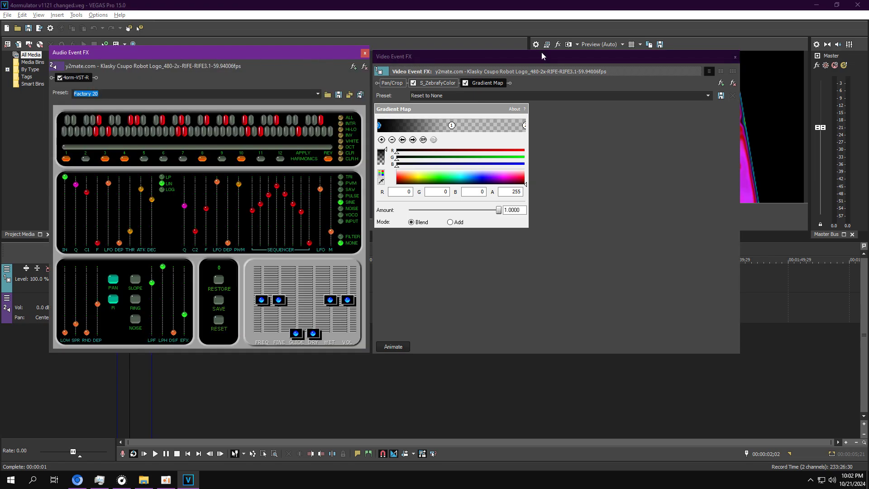
pyautogui.click(591, 115)
pyautogui.click(102, 265)
# - Close the video effects window, play the v1121 result and close the audio effects window
pyautogui.click(735, 58)
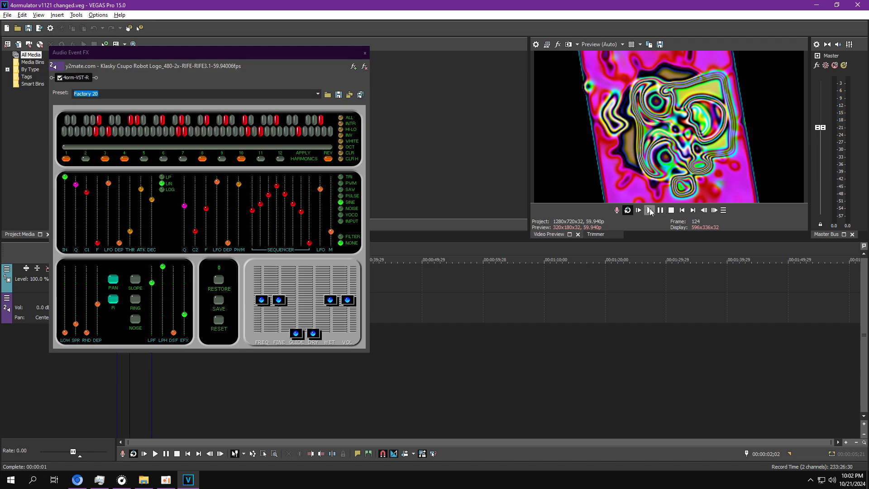
pyautogui.click(650, 210)
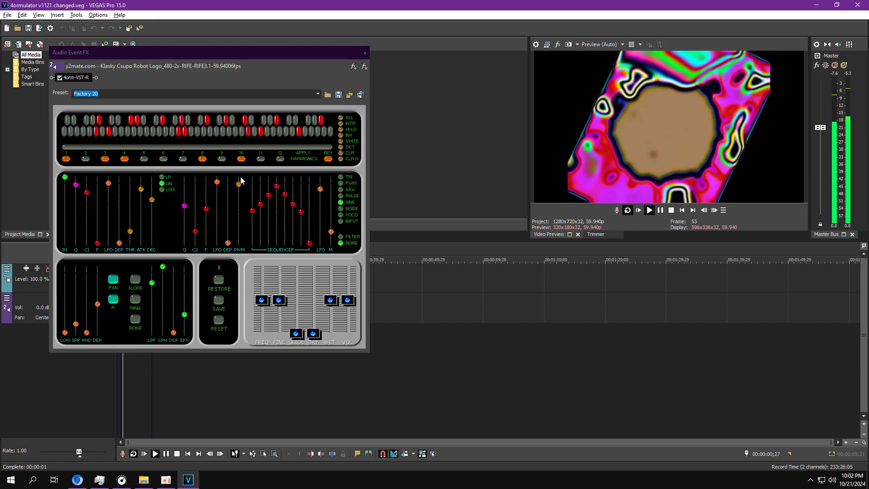
pyautogui.click(365, 53)
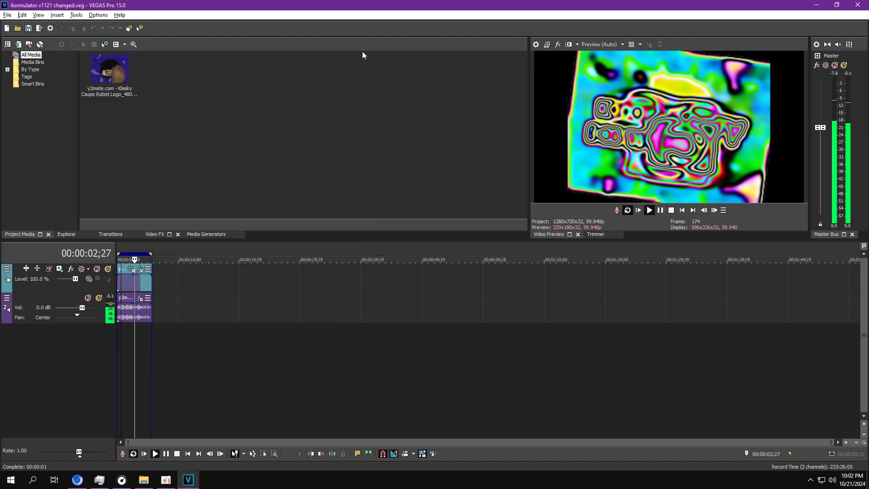
# - Open the project "4ormulator v1124 changed.veg" and place the playhead at 00:00:01;12
pyautogui.click(19, 29)
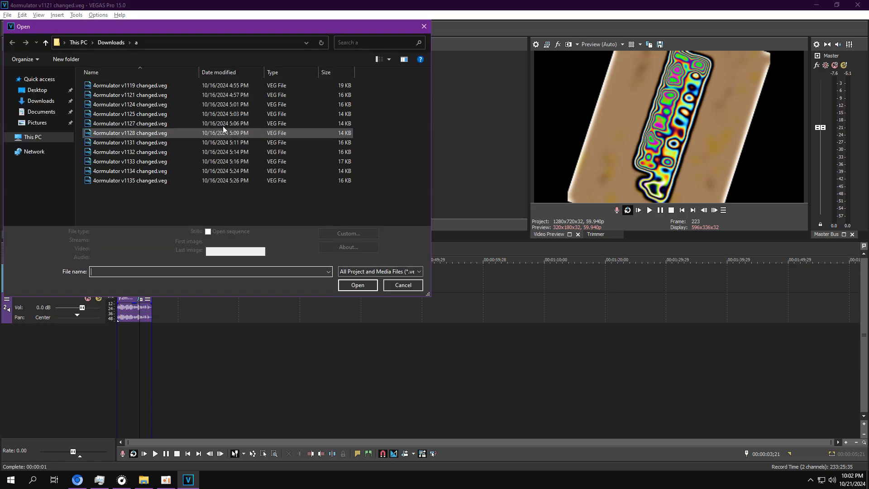
pyautogui.doubleClick(144, 103)
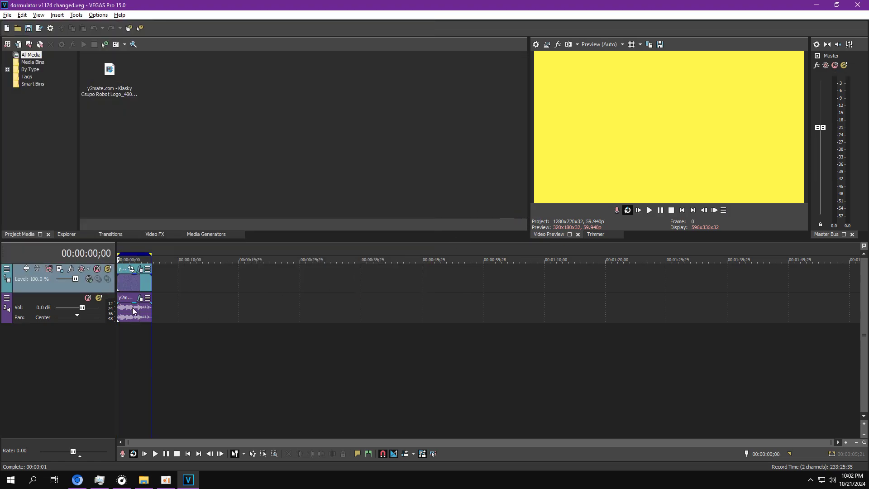
pyautogui.click(125, 342)
# - Show the effects of both the video and audio events, with S_Kaleido selected in the video chain
pyautogui.click(140, 269)
pyautogui.click(140, 298)
pyautogui.click(431, 83)
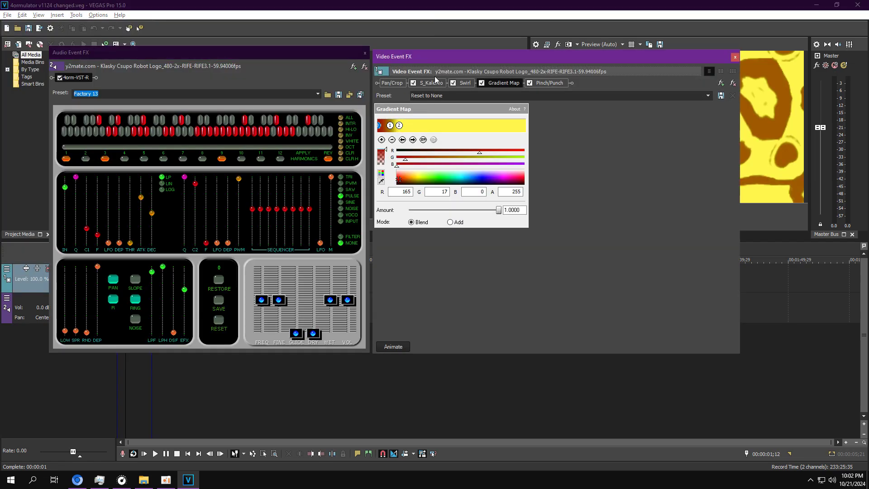
pyautogui.moveTo(206, 243); pyautogui.dragTo(208, 218)
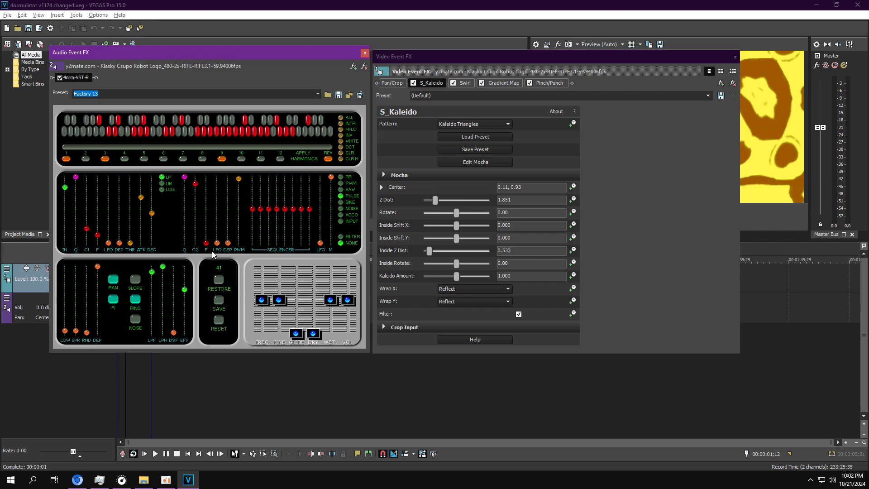
# - Review the Swirl settings briefly and the full S_Kaleido settings with the Center control expanded
pyautogui.click(467, 84)
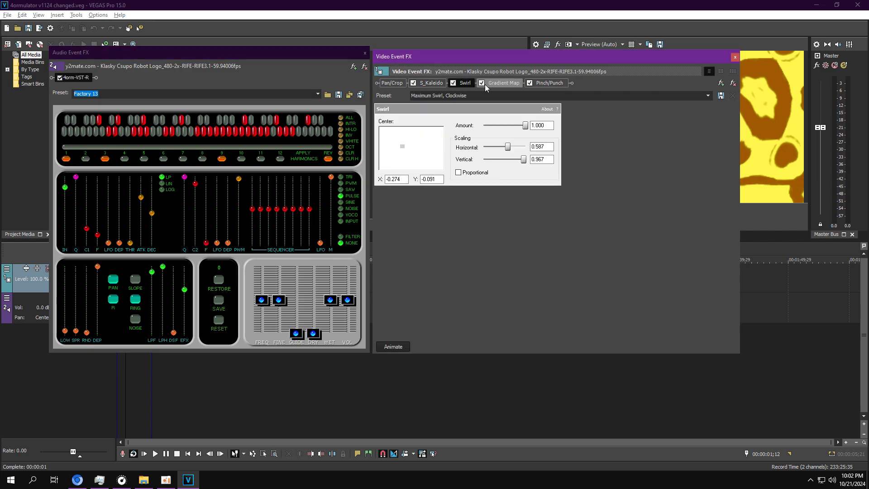
pyautogui.click(430, 84)
pyautogui.click(381, 187)
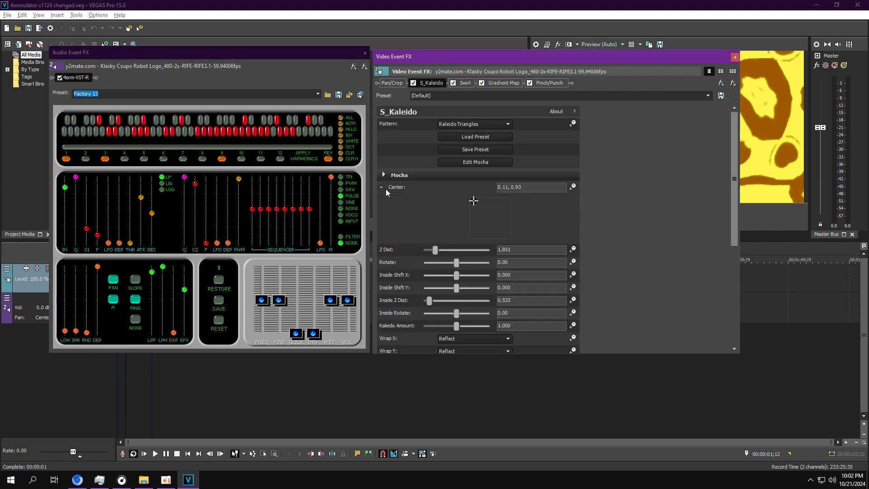
pyautogui.scroll(-2, 640, 229)
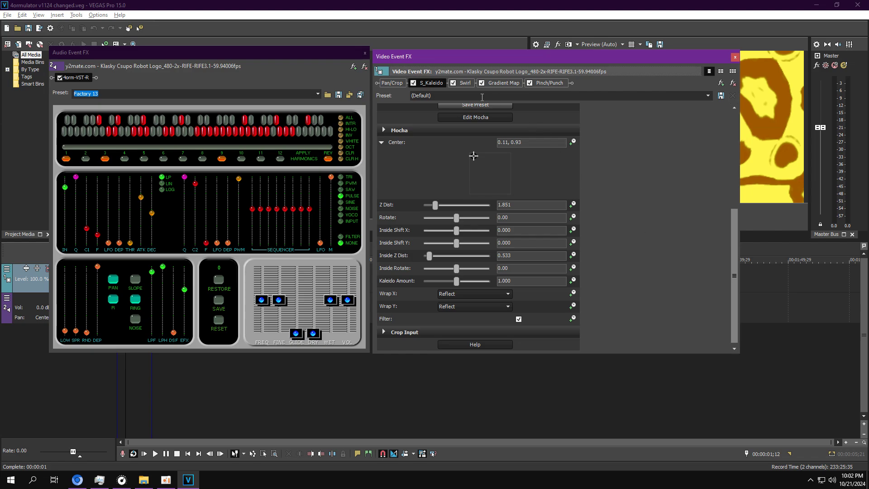
# - Review the Swirl, Gradient Map and Pinch/Punch settings, including the gradient's second and third colour points
pyautogui.click(467, 83)
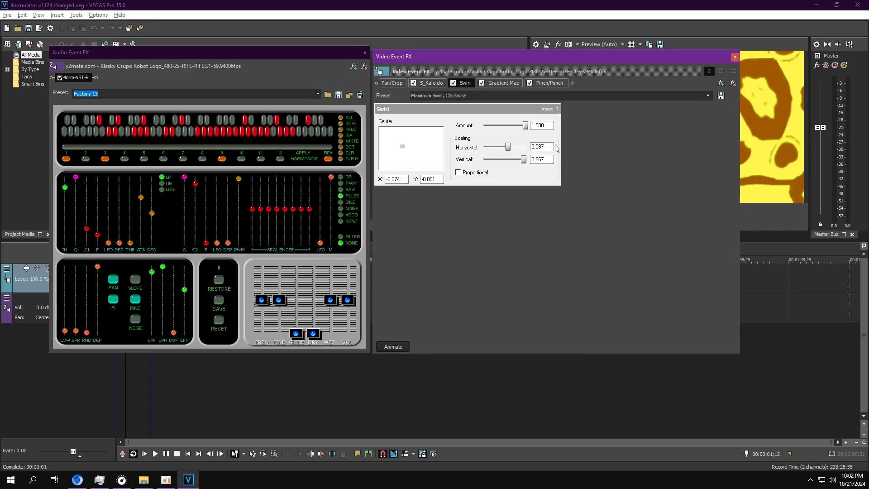
pyautogui.click(513, 82)
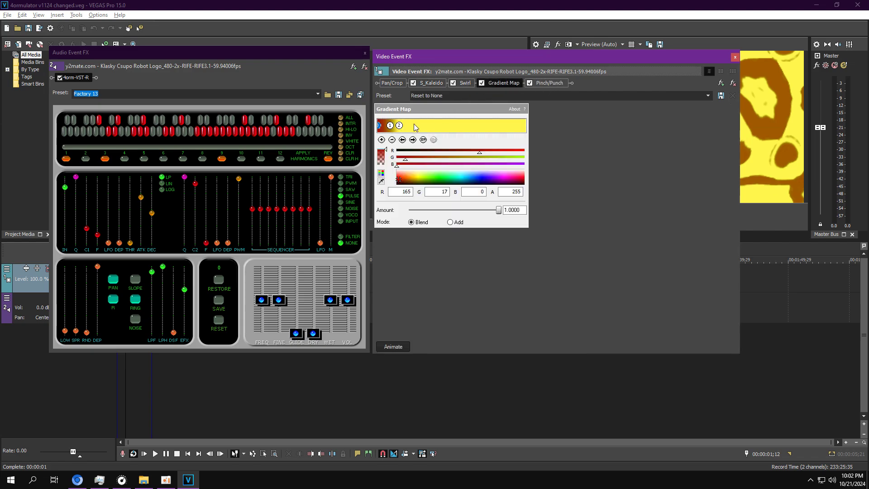
pyautogui.click(413, 140)
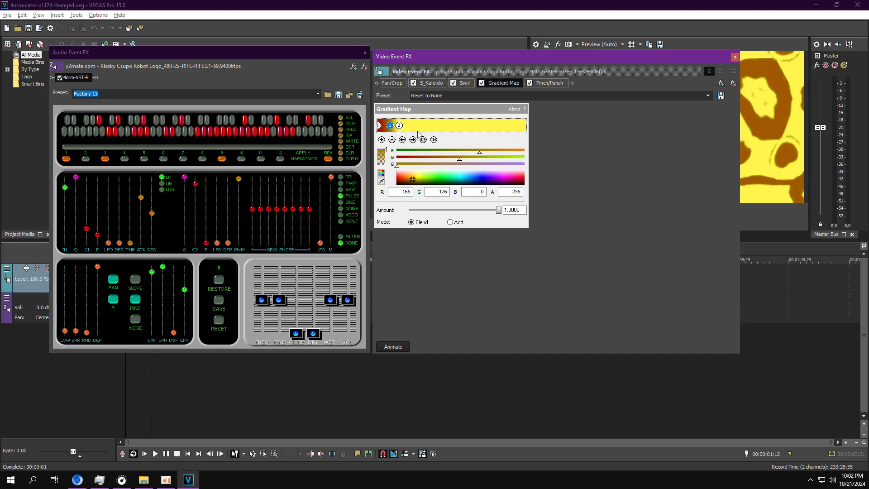
pyautogui.click(399, 125)
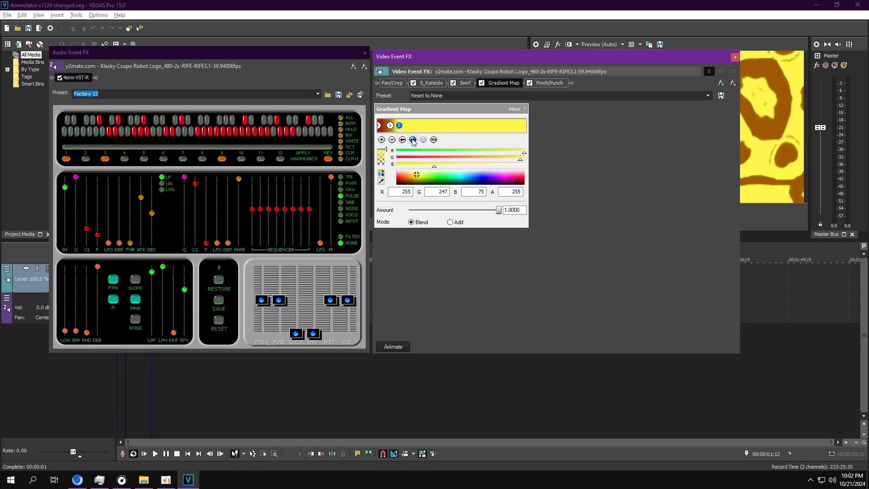
pyautogui.click(559, 84)
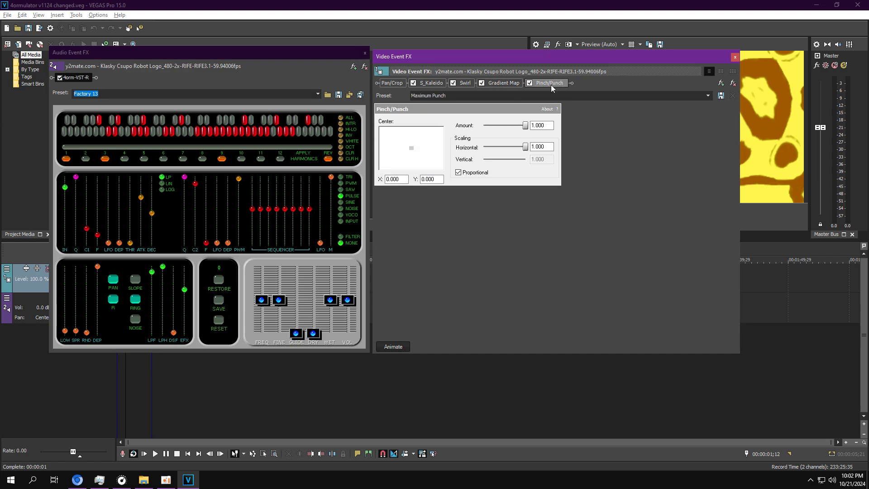
# - Close the video effects window, play the v1124 result and close the audio effects window
pyautogui.click(735, 58)
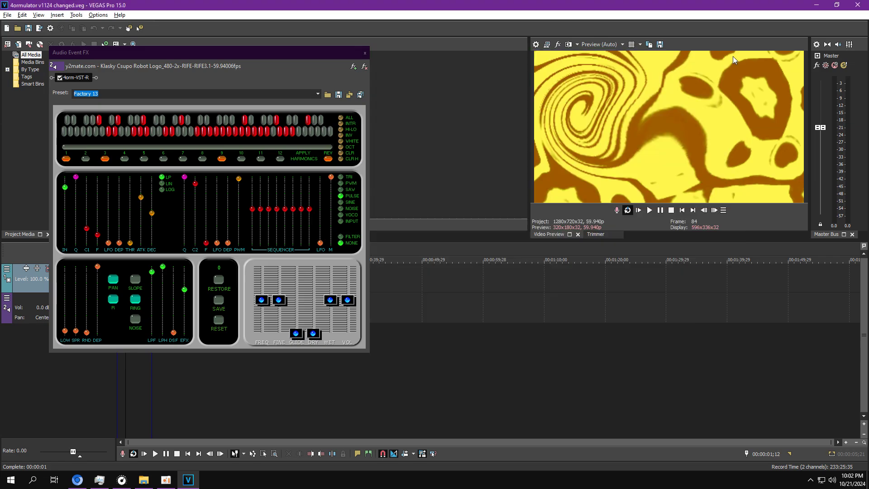
pyautogui.click(649, 210)
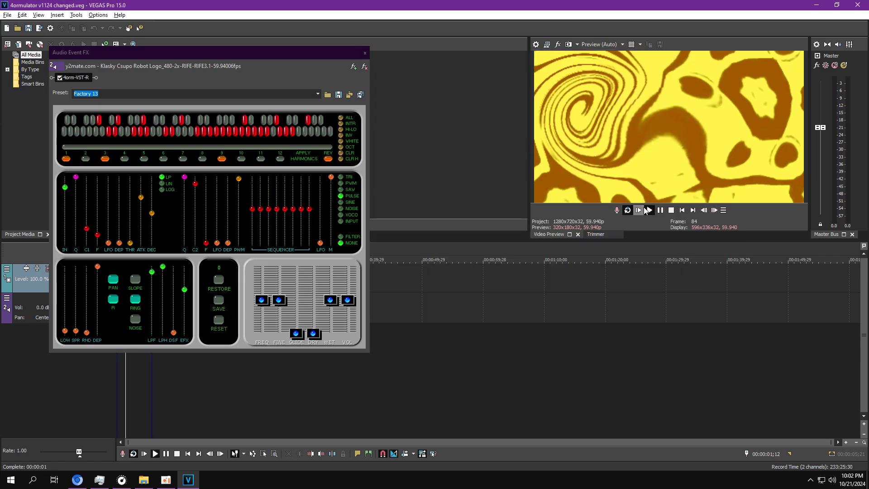
pyautogui.click(365, 53)
# - Open the project "4ormulator v1125 changed.veg" and place the playhead at 00:00:03;14
pyautogui.hotkey('ctrl', 'o')
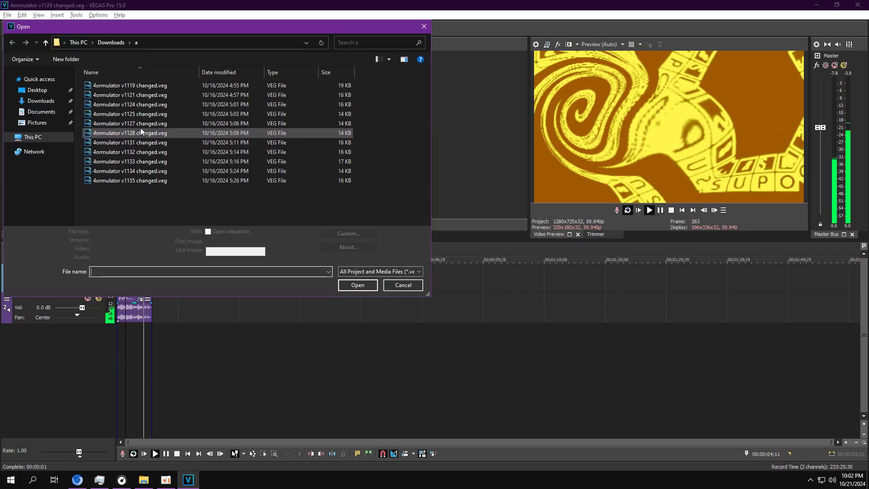
pyautogui.doubleClick(133, 116)
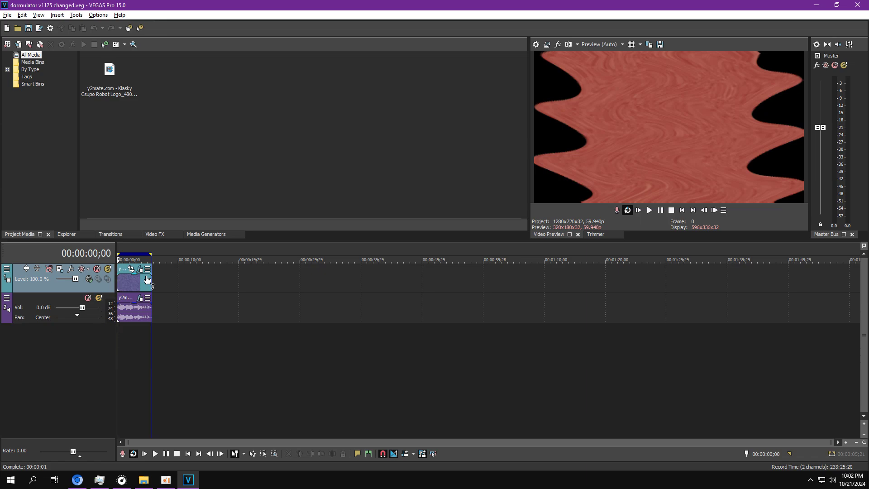
pyautogui.click(130, 335)
pyautogui.click(138, 283)
# - Show both events' effects and review the NewBlue V5 Color Fixer Pro and first two Wave settings
pyautogui.click(140, 269)
pyautogui.click(140, 298)
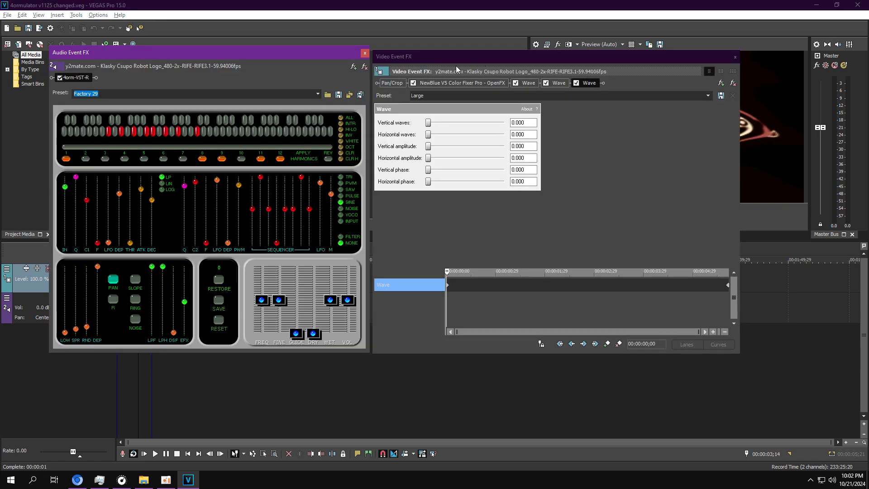
pyautogui.click(458, 84)
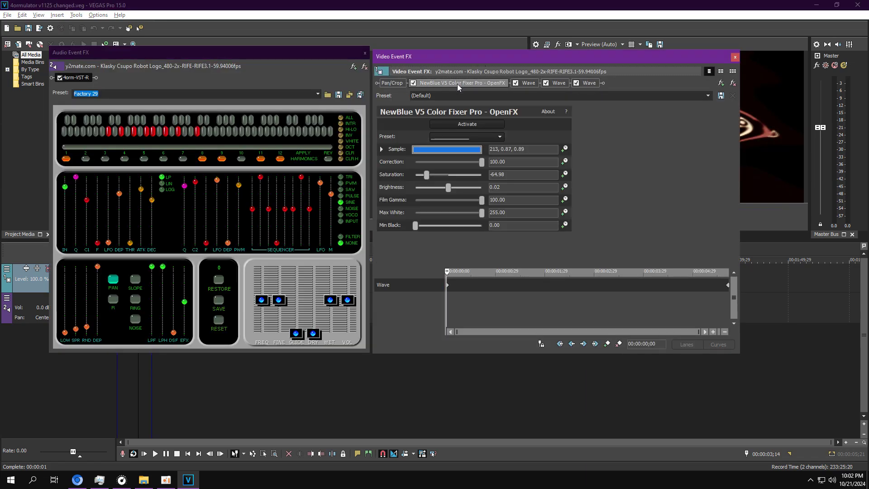
pyautogui.click(533, 83)
pyautogui.click(558, 83)
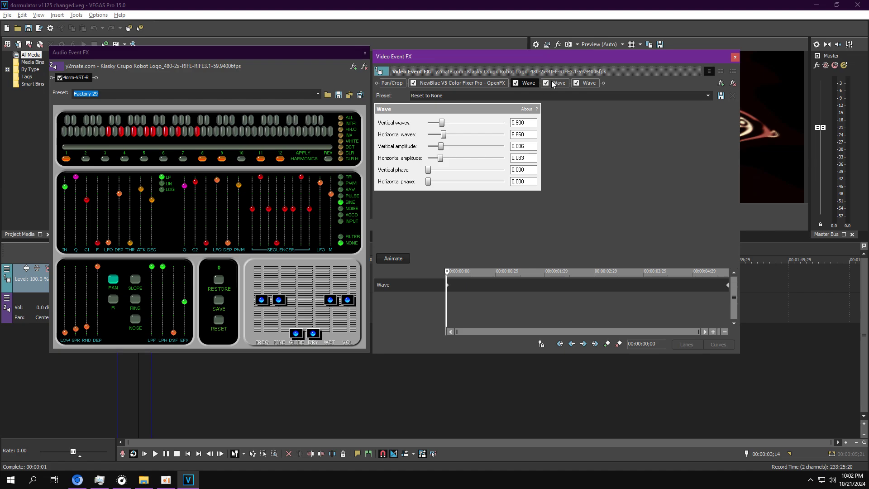
# - Inspect the Sample colour of NewBlue V5 Color Fixer Pro in its colour picker and close the picker
pyautogui.click(485, 84)
pyautogui.click(466, 150)
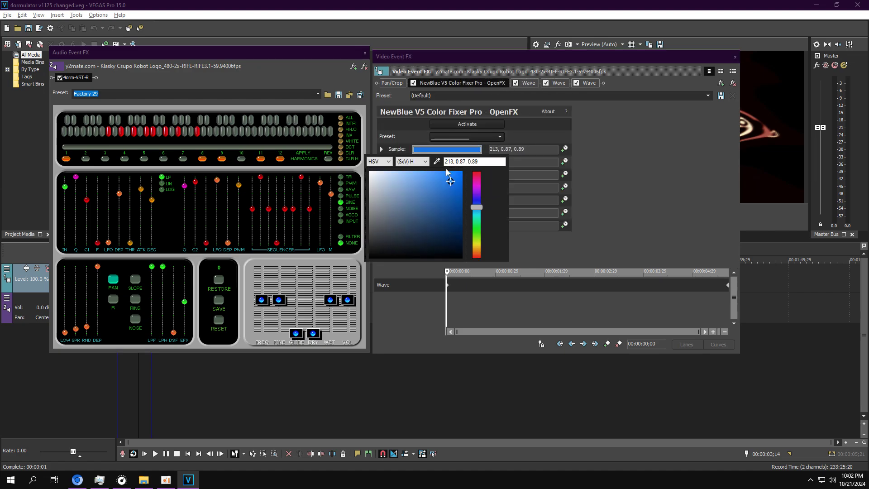
pyautogui.click(569, 132)
pyautogui.click(580, 133)
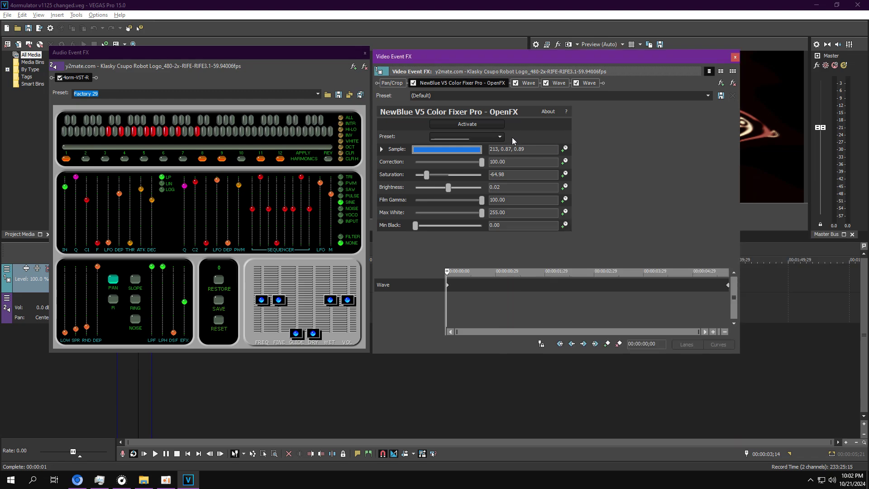
# - Review the settings of all three Wave effects and scrub the last Wave's animation to its end at 00:00:05;21
pyautogui.click(527, 83)
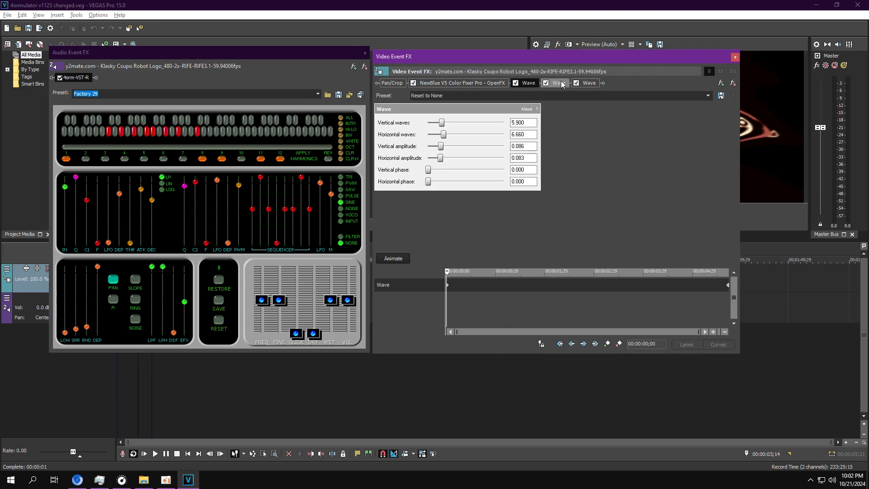
pyautogui.click(560, 83)
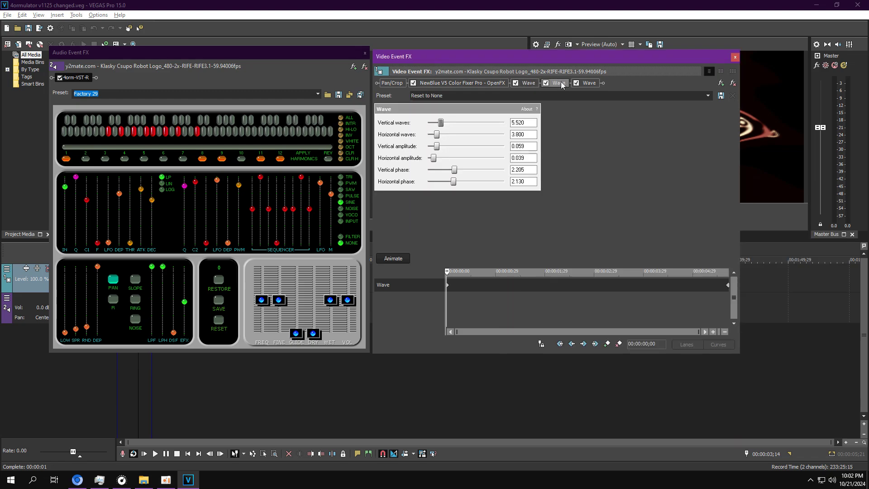
pyautogui.click(588, 83)
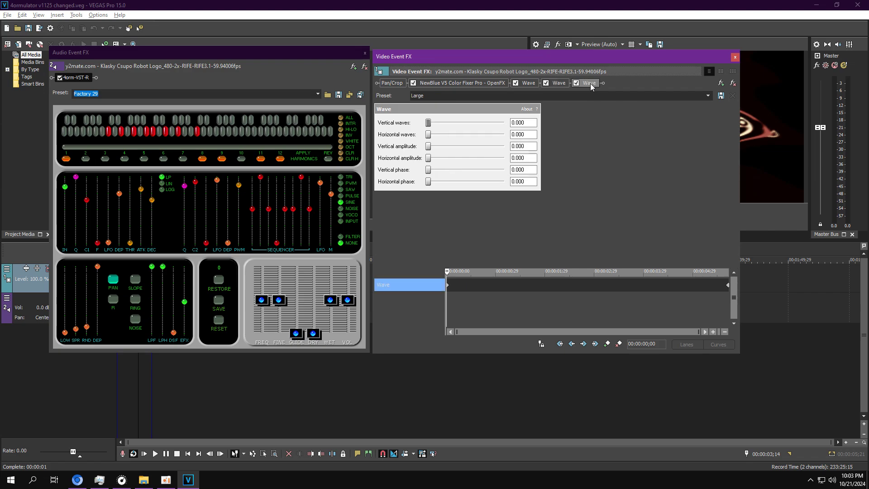
pyautogui.moveTo(449, 309); pyautogui.dragTo(762, 300)
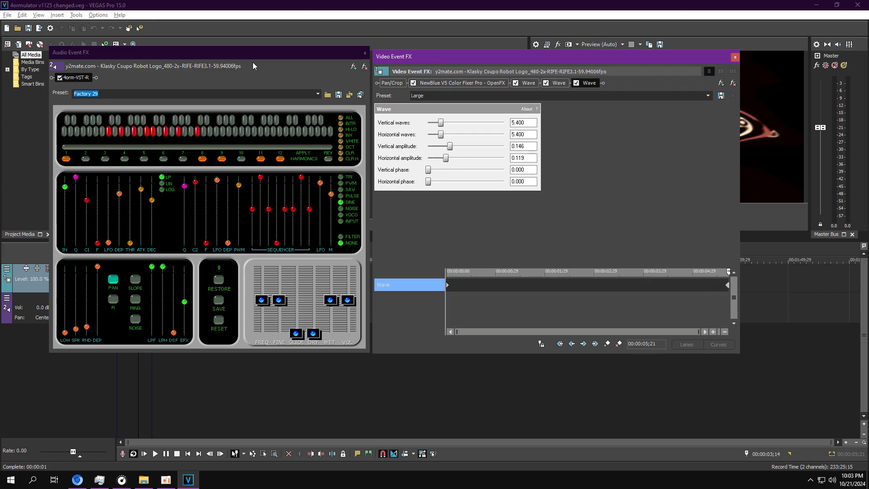
pyautogui.moveTo(206, 243); pyautogui.dragTo(209, 197)
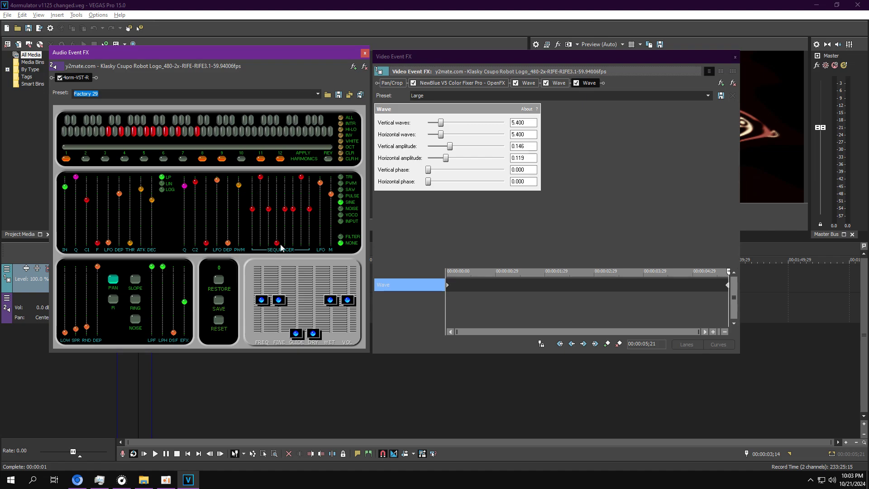
# - Close the video effects window, play the v1125 result from the start and close the audio effects window
pyautogui.click(735, 57)
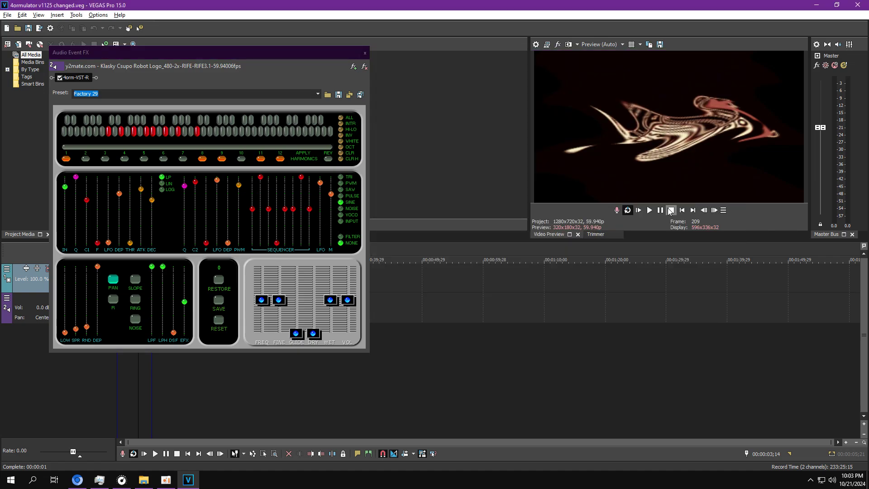
pyautogui.press('space')
pyautogui.click(119, 375)
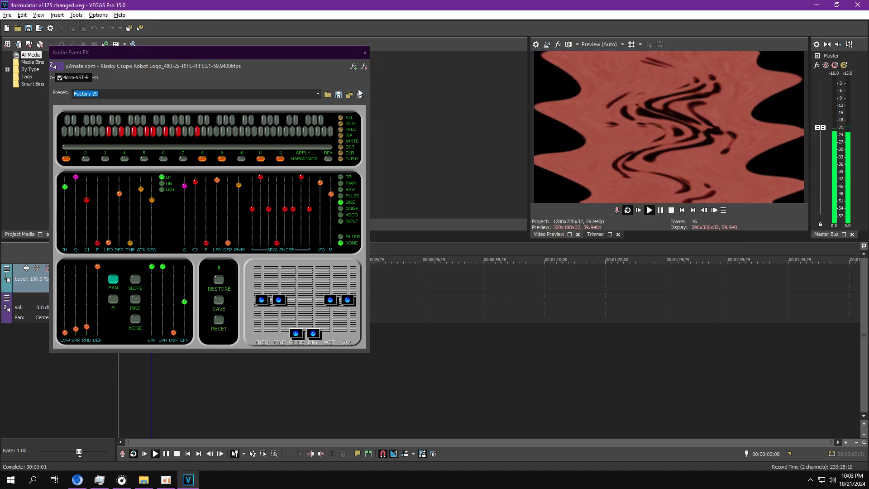
pyautogui.click(365, 54)
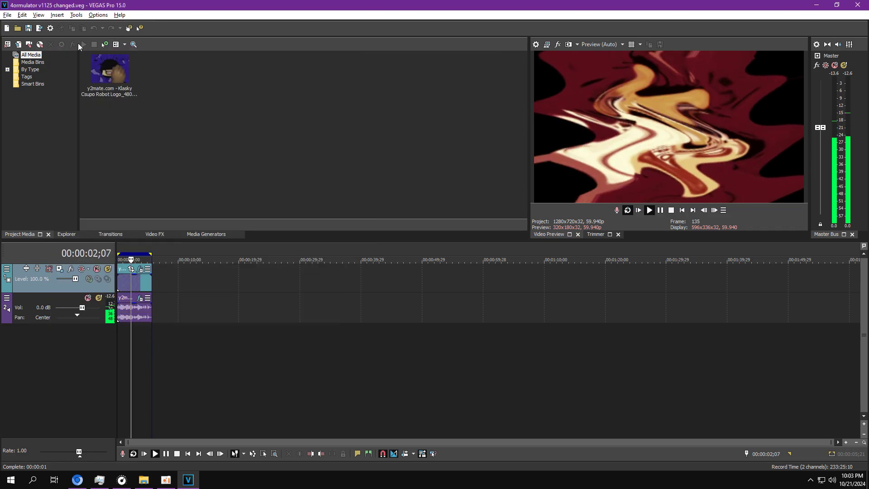
# - Open the project "4ormulator v1127 changed.veg" and place the playhead at 00:00:01;25
pyautogui.click(17, 28)
pyautogui.doubleClick(136, 121)
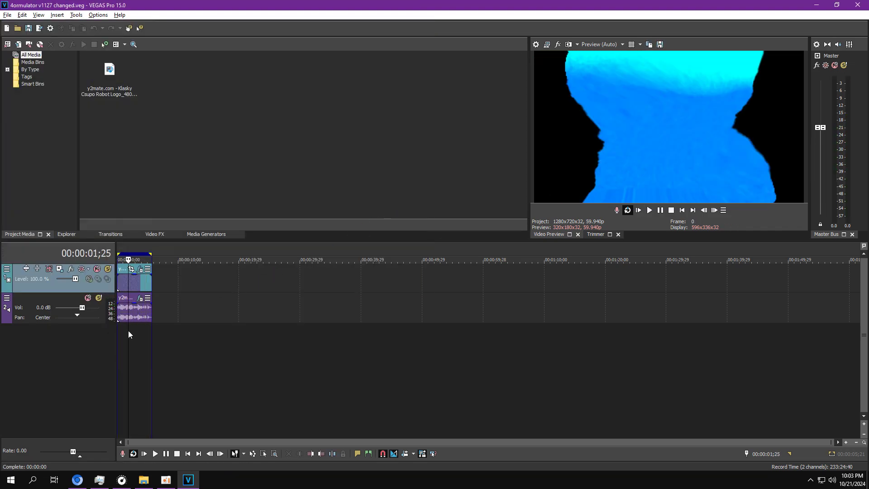
pyautogui.click(128, 335)
# - Show both events' effects and review the TV Simulator, LAB Adjust and first Pinch/Punch settings
pyautogui.click(140, 269)
pyautogui.click(140, 298)
pyautogui.click(446, 84)
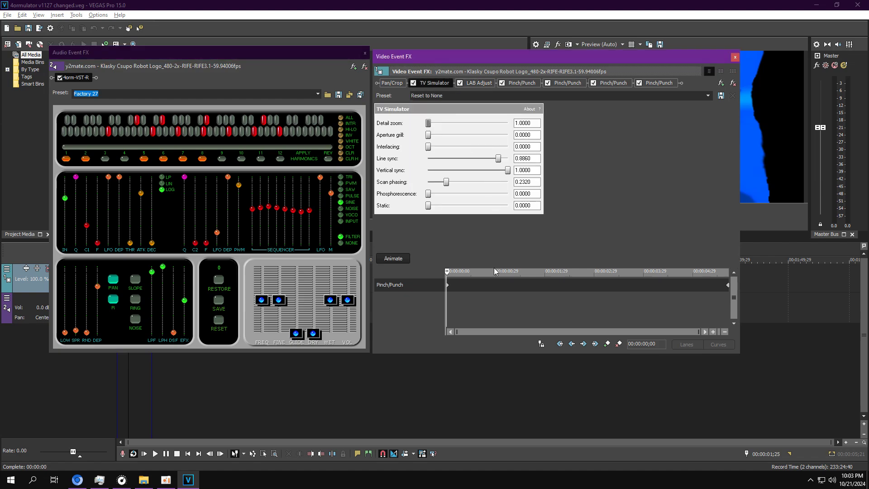
pyautogui.click(480, 80)
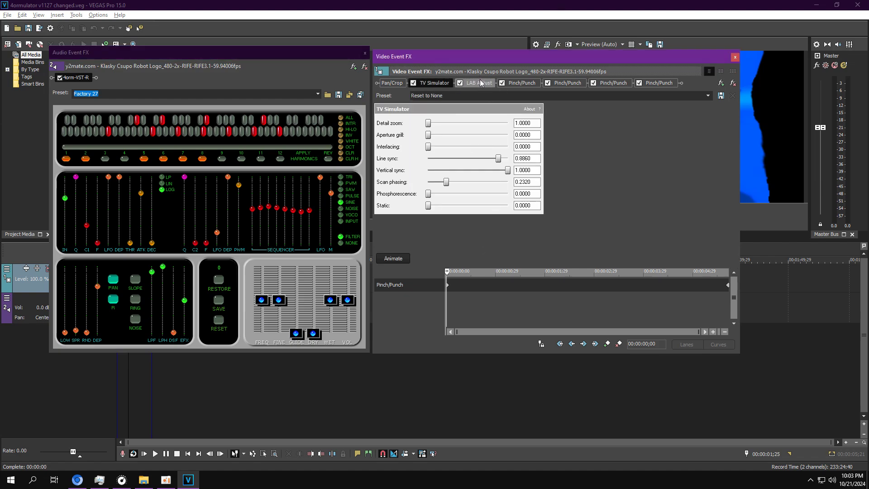
pyautogui.click(521, 84)
pyautogui.click(208, 244)
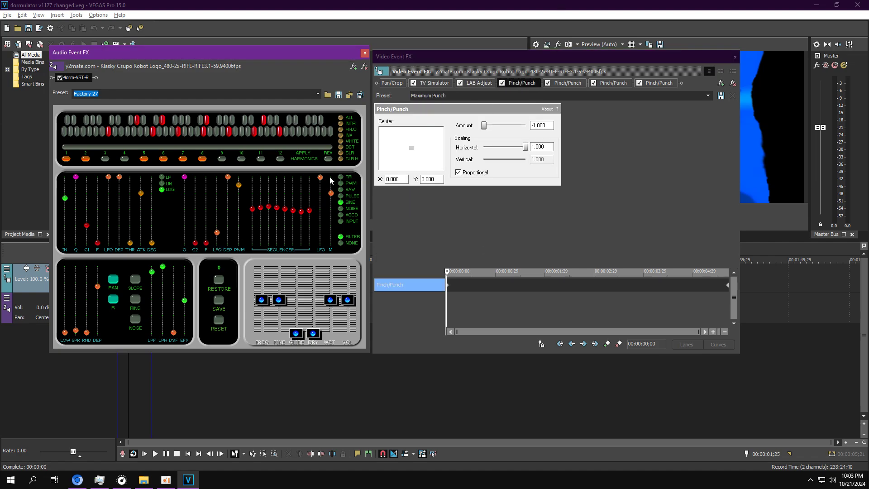
# - Review the remaining three Pinch/Punch effects and scrub through the Pinch/Punch animation to its end
pyautogui.click(563, 84)
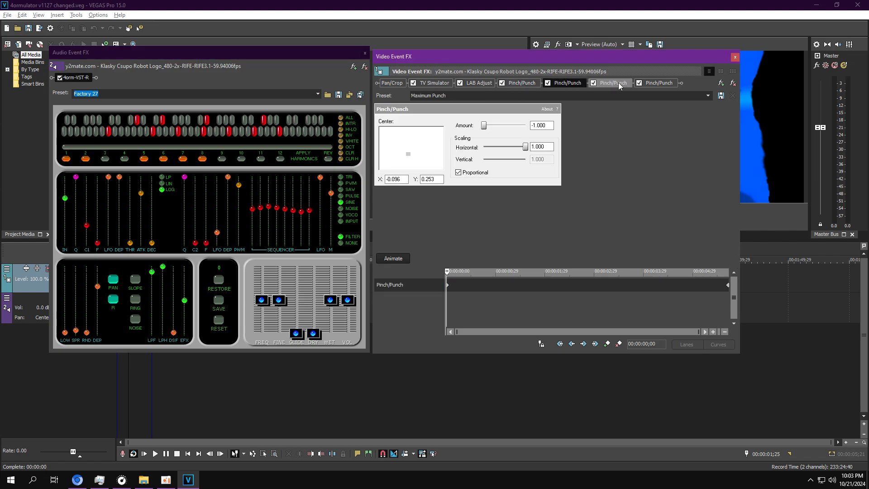
pyautogui.click(618, 83)
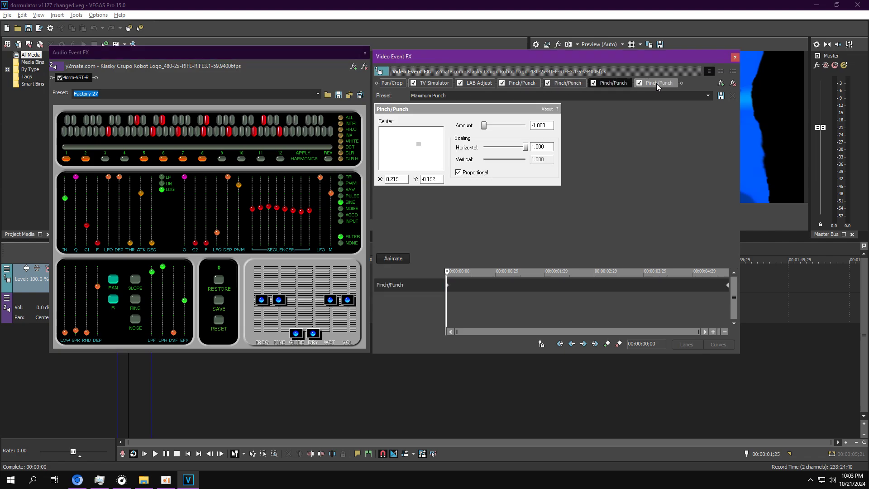
pyautogui.click(657, 83)
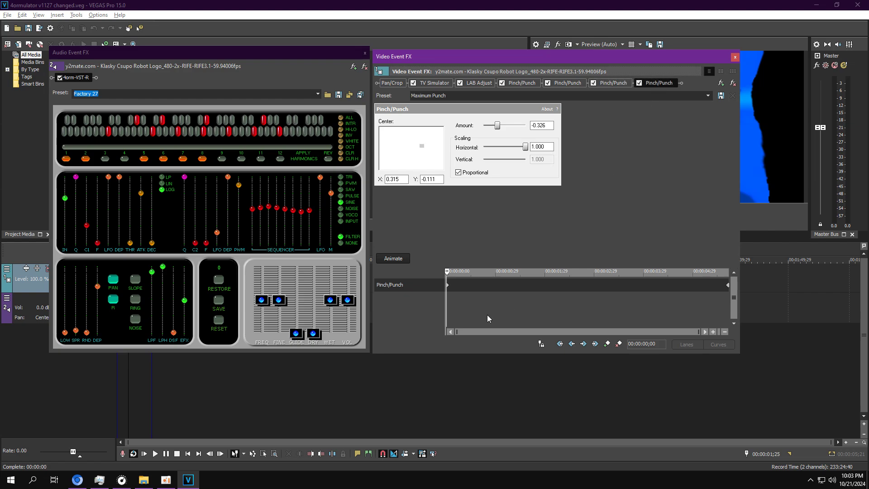
pyautogui.moveTo(452, 312); pyautogui.dragTo(543, 298)
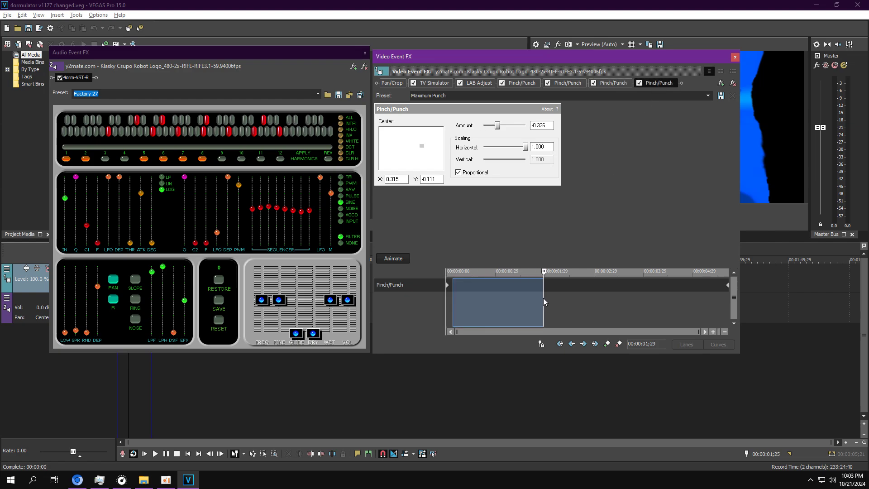
pyautogui.click(521, 83)
pyautogui.moveTo(450, 309); pyautogui.dragTo(794, 291)
pyautogui.click(659, 83)
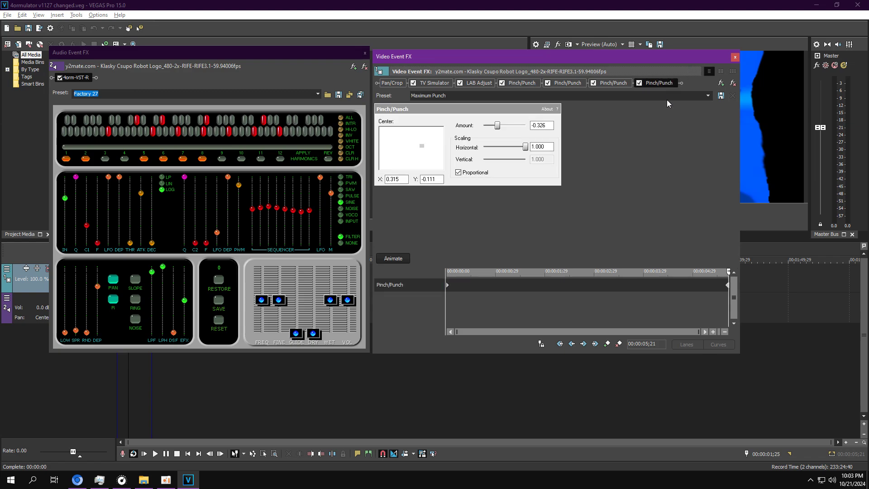
# - Close the video effects window, play the v1127 result and close the audio effects window
pyautogui.click(735, 58)
pyautogui.press('space')
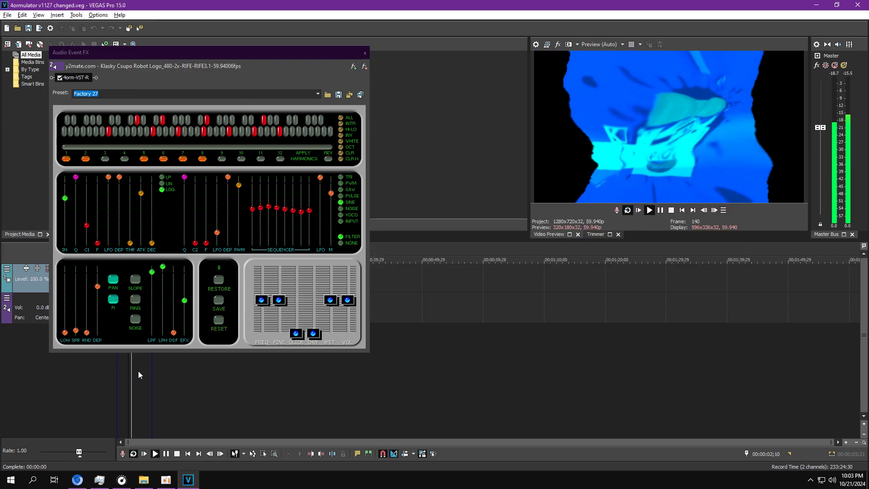
pyautogui.click(365, 53)
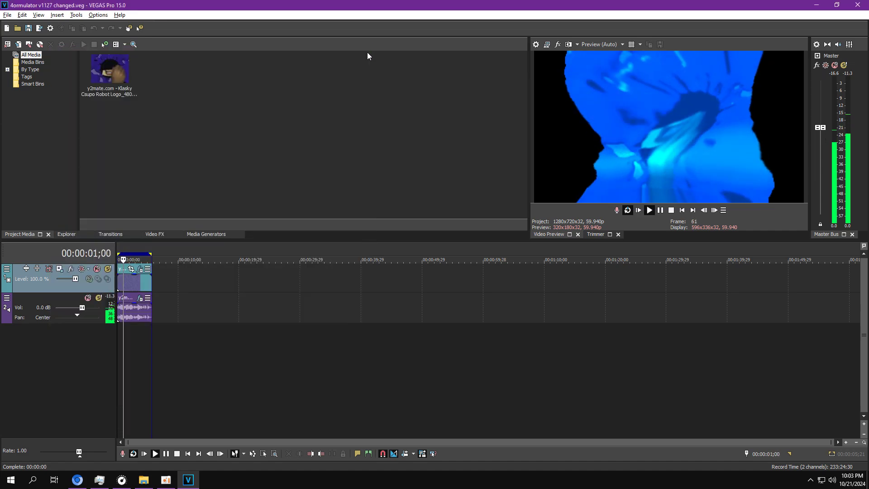
# - Open the project "4ormulator v1128 changed.veg"
pyautogui.click(18, 28)
pyautogui.click(129, 133)
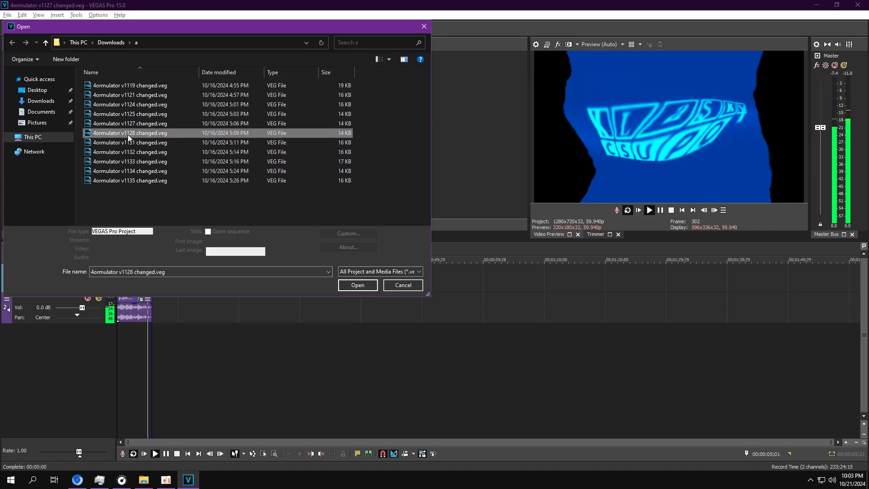
pyautogui.doubleClick(129, 133)
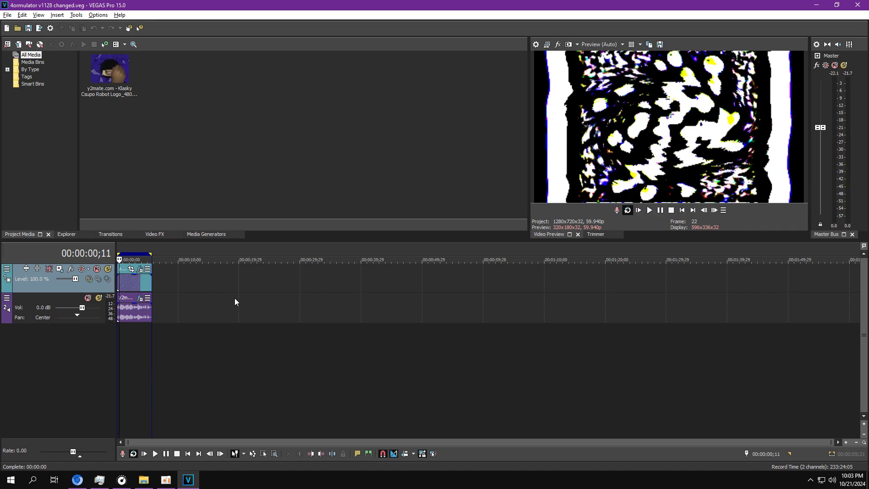
# - Show both events' effects and review the two Swirl, TV Simulator and Unsharp Mask settings
pyautogui.click(140, 269)
pyautogui.click(140, 298)
pyautogui.click(429, 83)
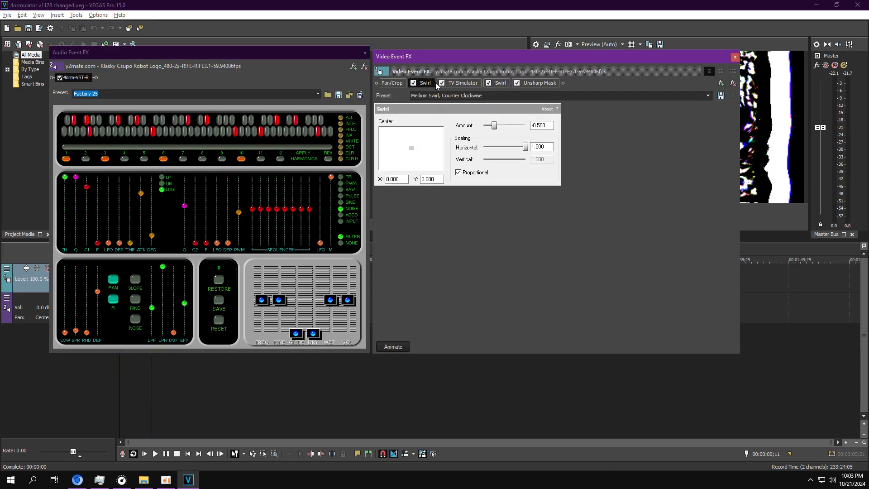
pyautogui.click(458, 83)
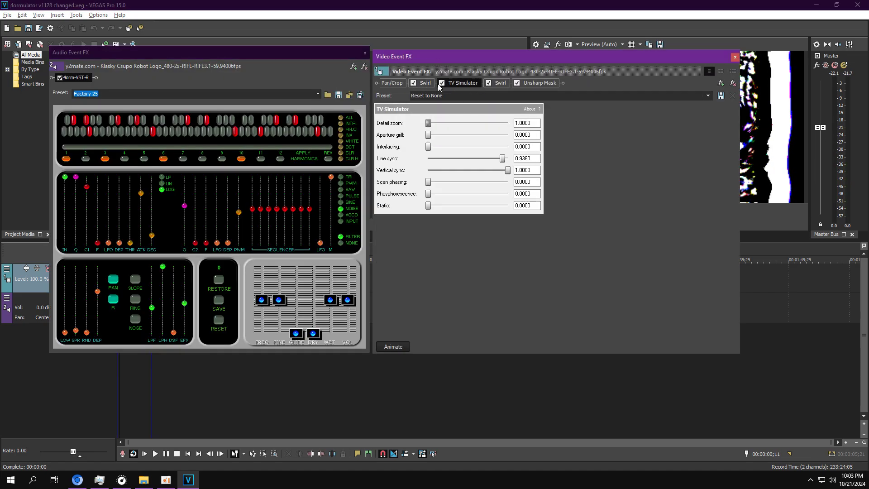
pyautogui.click(500, 83)
pyautogui.click(205, 320)
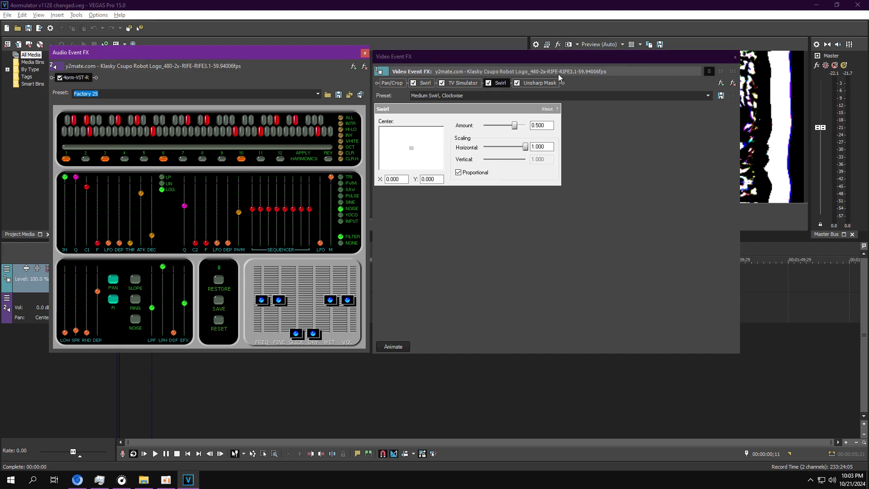
pyautogui.click(543, 83)
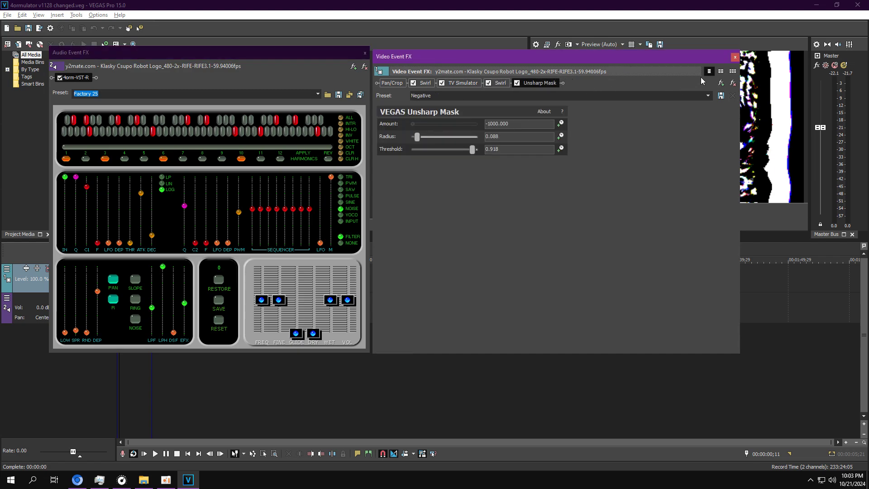
# - Close the video effects window, play the v1128 result and close the audio effects window
pyautogui.click(735, 58)
pyautogui.click(649, 210)
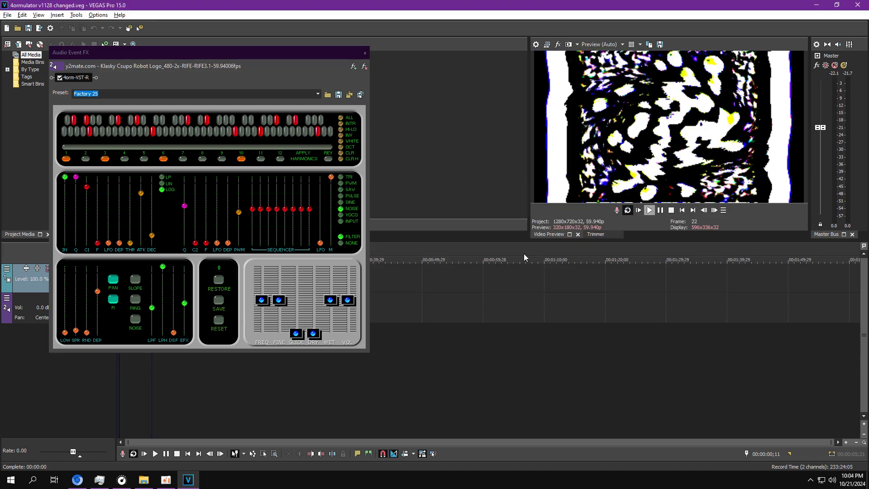
pyautogui.click(365, 53)
# - Open the project "4ormulator v1131 changed.veg" and show the effects of its video and audio events
pyautogui.click(17, 30)
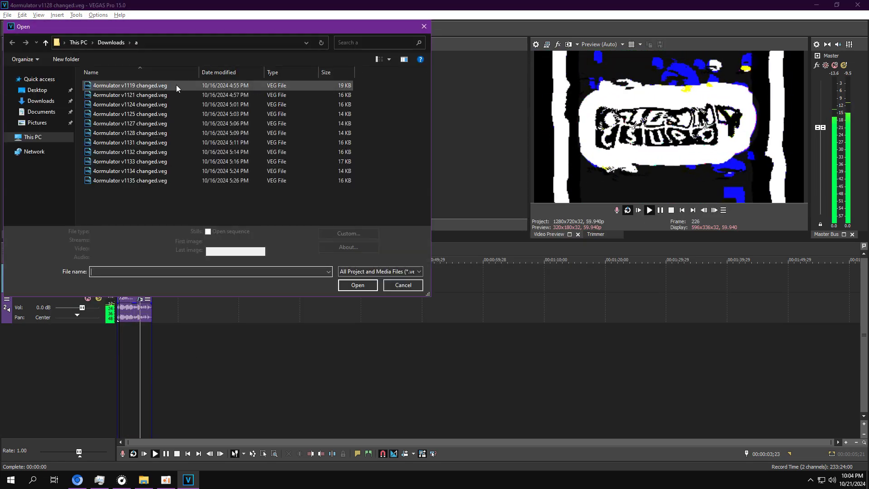
pyautogui.doubleClick(127, 148)
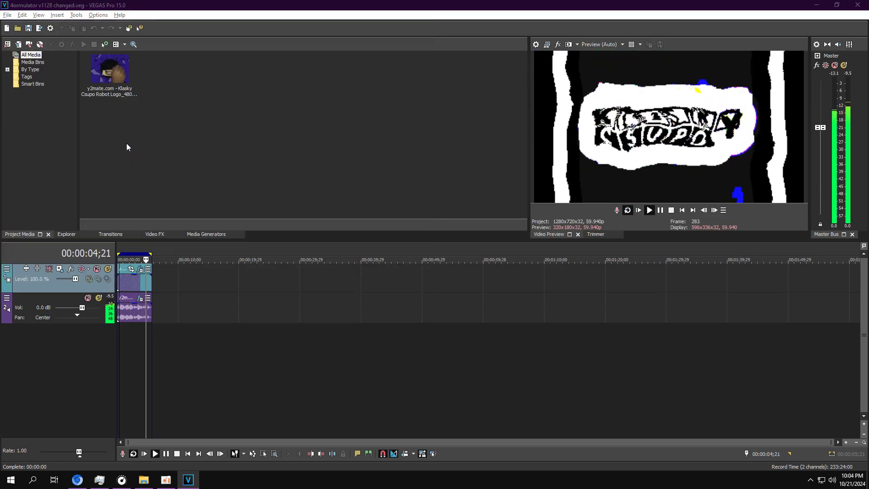
pyautogui.click(140, 268)
pyautogui.click(139, 297)
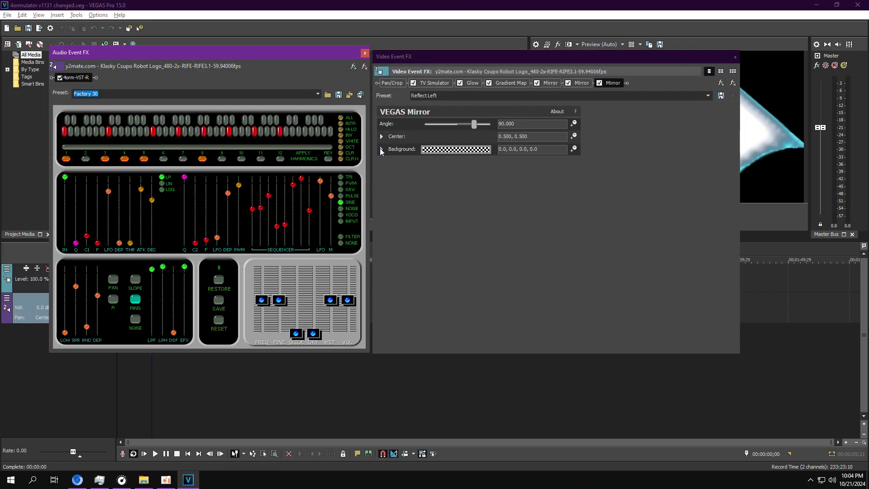
# - Check the Pan/Crop values at the start and at 00:00:05;21, and review the TV Simulator and Glow settings
pyautogui.click(392, 83)
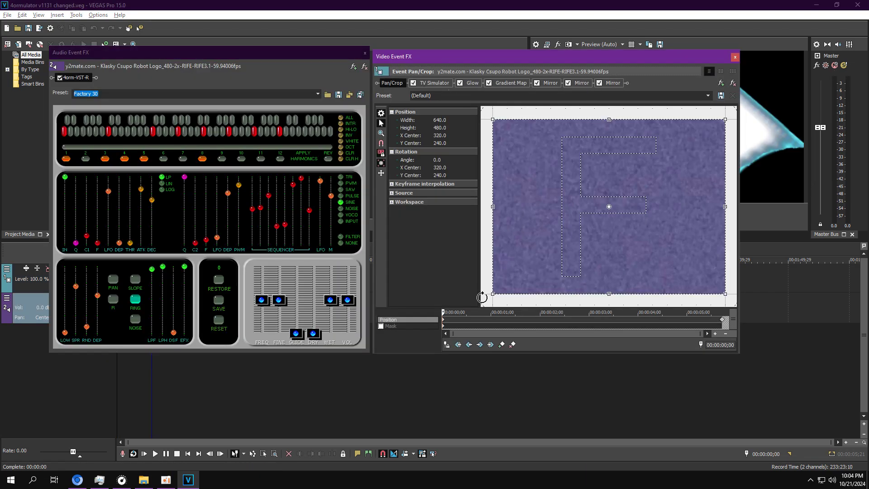
pyautogui.moveTo(443, 312); pyautogui.dragTo(725, 300)
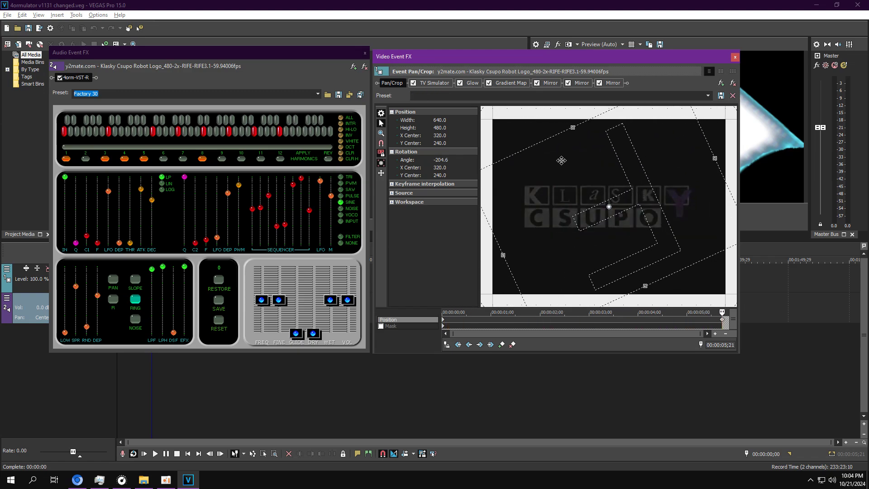
pyautogui.click(444, 85)
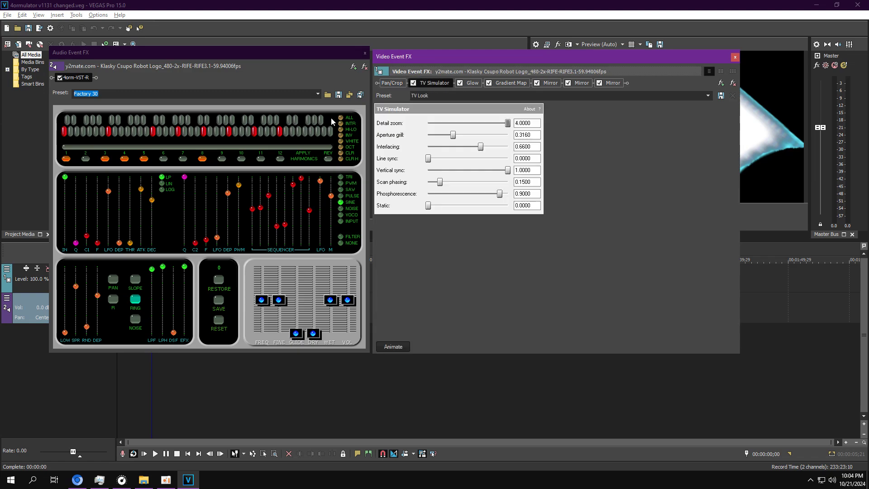
pyautogui.click(472, 83)
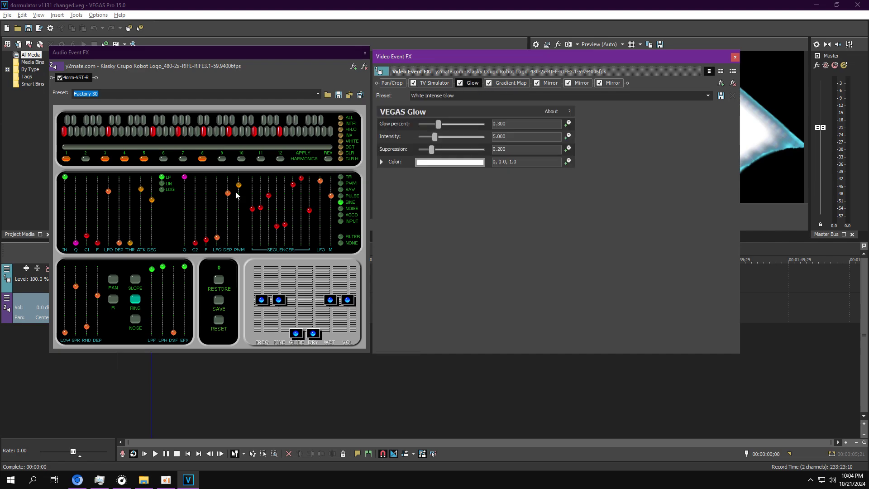
pyautogui.click(88, 245)
# - Review the Gradient Map's color points and the settings of the three Mirror effects on the v1131 video event
pyautogui.click(509, 83)
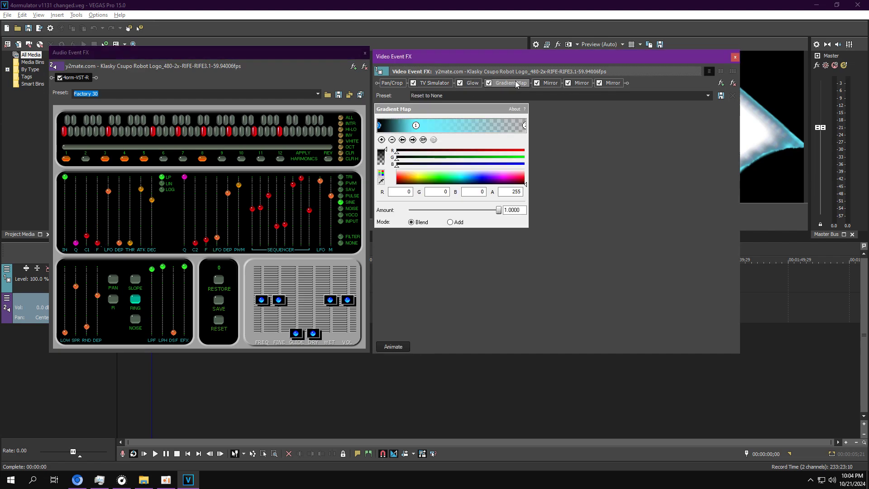
pyautogui.click(413, 140)
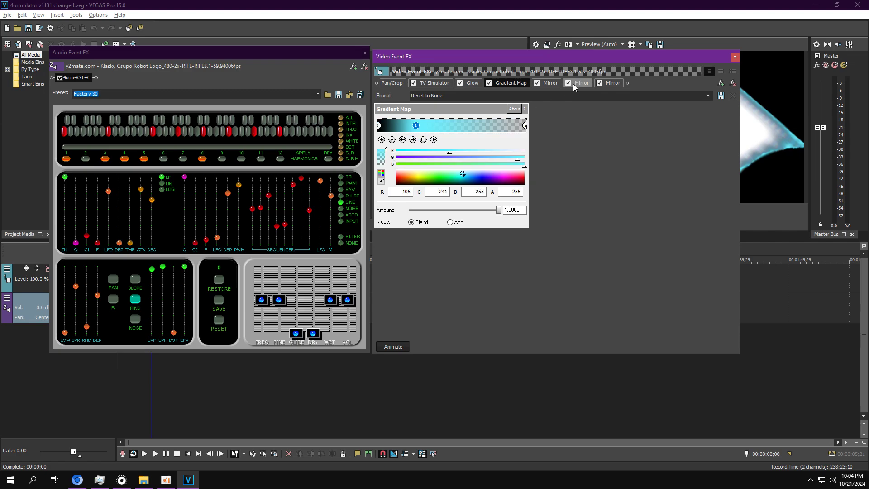
pyautogui.click(552, 84)
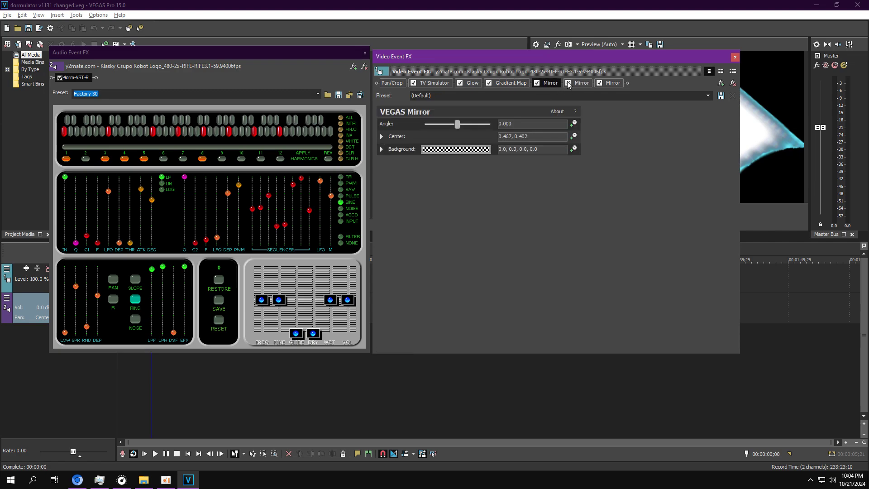
pyautogui.click(575, 84)
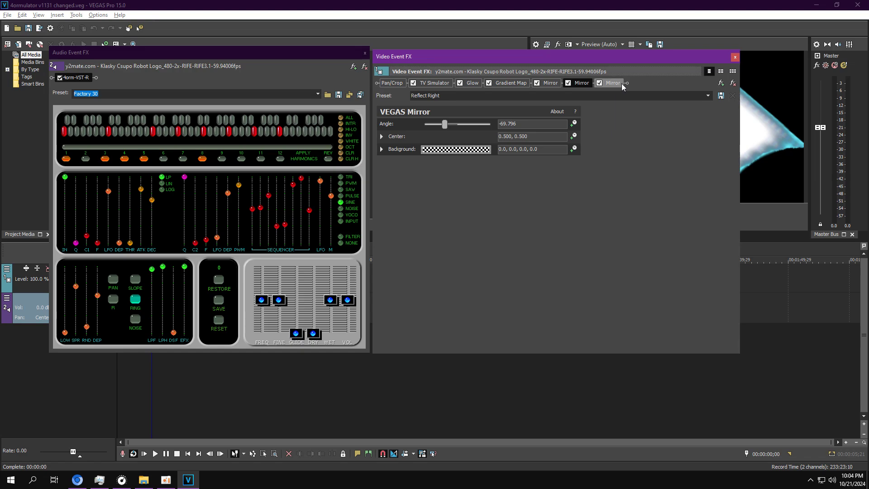
pyautogui.click(622, 85)
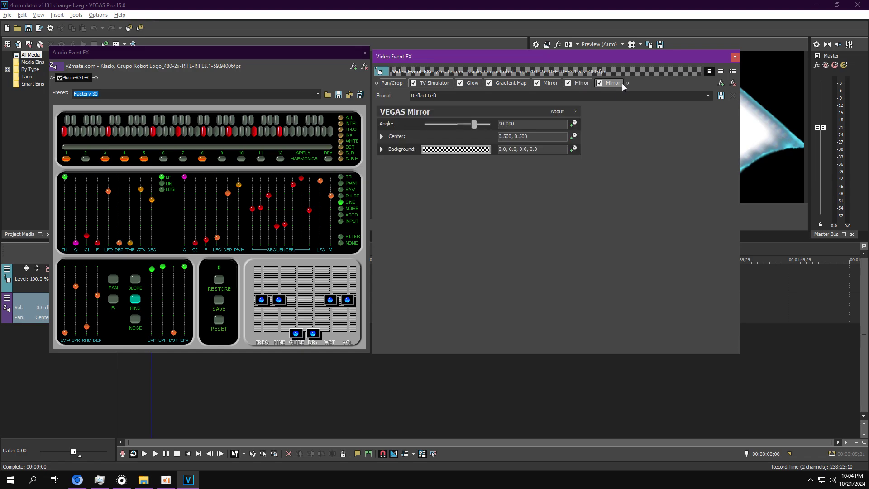
# - Play the v1131 result while toggling the 4orm-VST-R effect between None and Filter, closing both effects windows
pyautogui.click(734, 58)
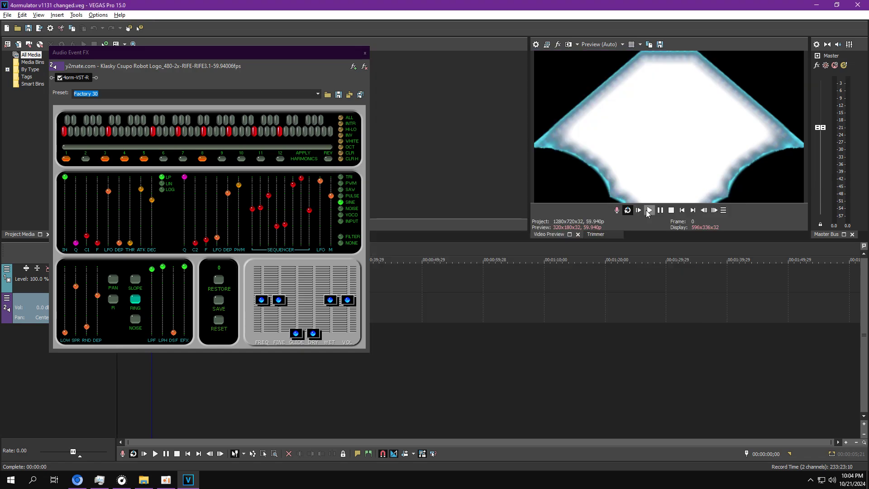
pyautogui.click(649, 210)
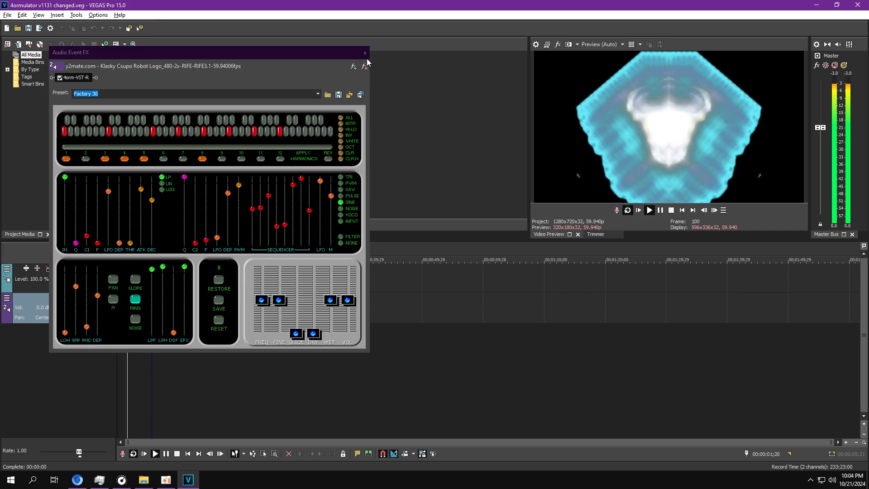
pyautogui.click(341, 242)
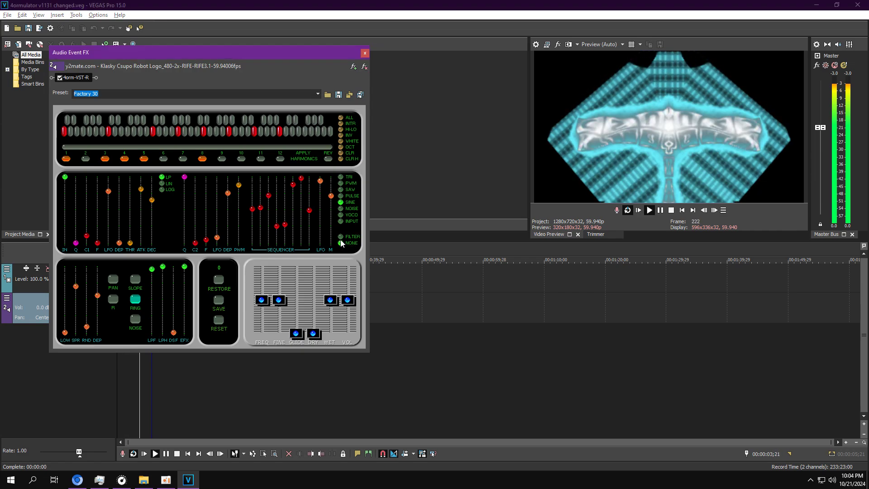
pyautogui.click(341, 239)
pyautogui.click(341, 243)
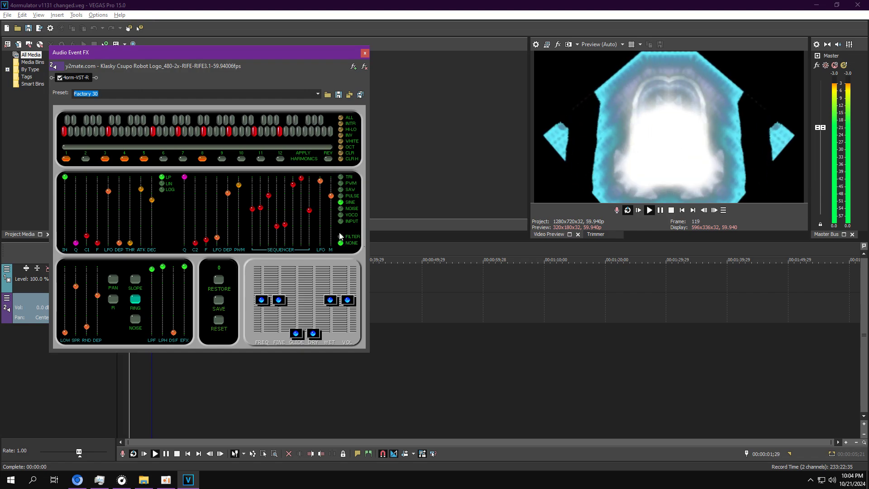
pyautogui.click(365, 53)
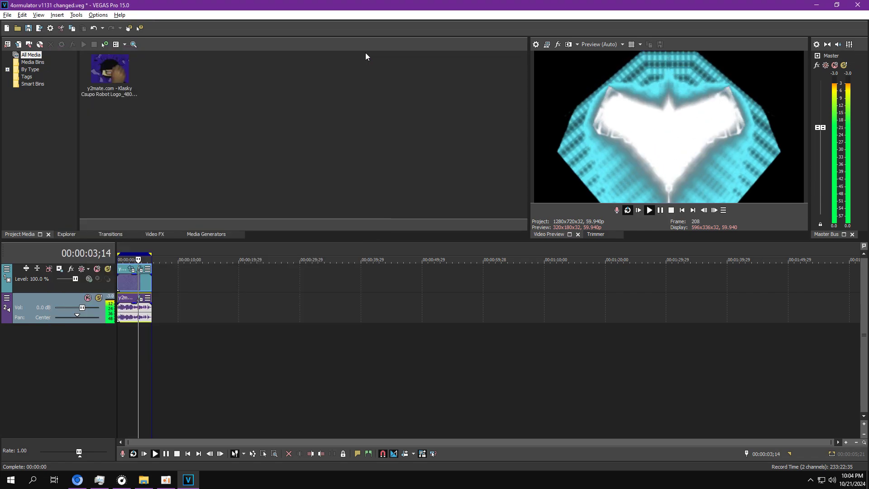
# - Open the project "4ormulator v1132 changed.veg" without saving v1131, and show the effects of its video and audio events
pyautogui.click(17, 29)
pyautogui.doubleClick(165, 149)
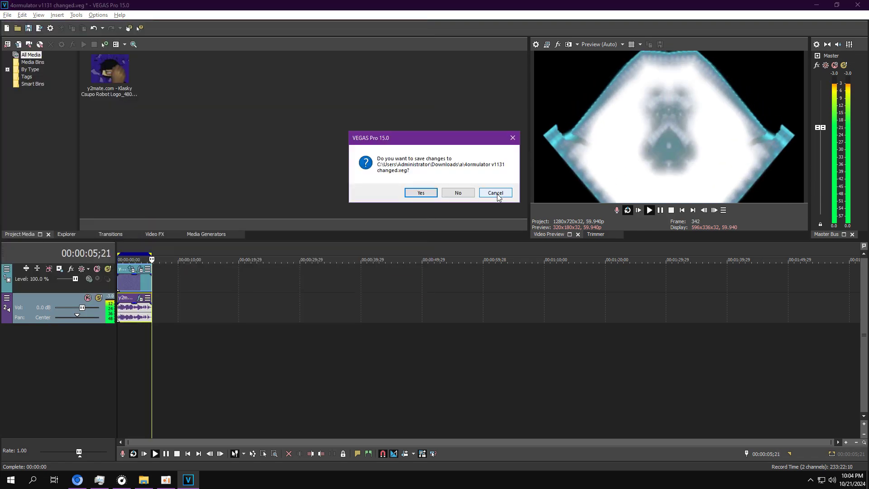
pyautogui.click(451, 195)
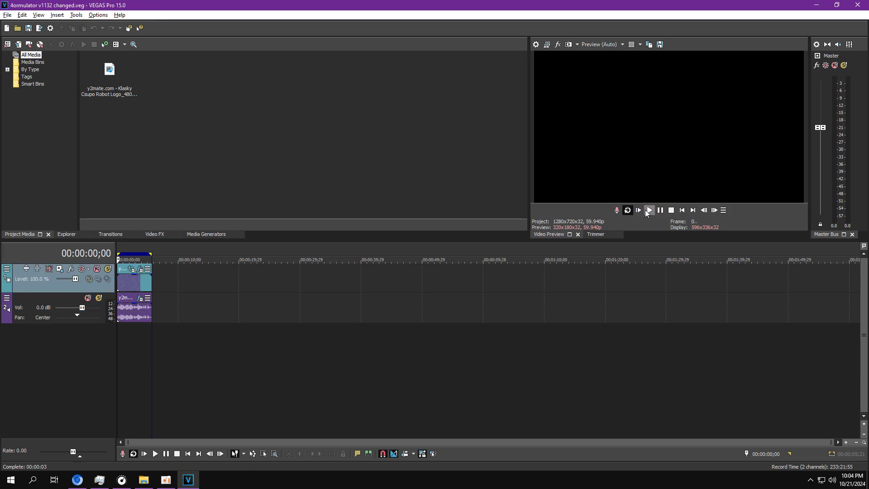
pyautogui.click(129, 350)
pyautogui.click(137, 270)
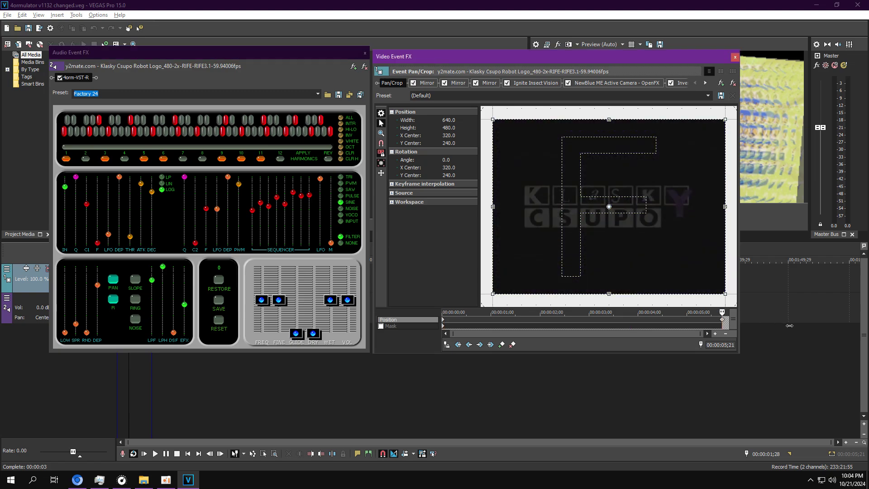
# - Check the video event's Pan/Crop keyframes and review the settings of the three Mirror effects
pyautogui.moveTo(723, 320); pyautogui.dragTo(302, 309)
pyautogui.click(433, 86)
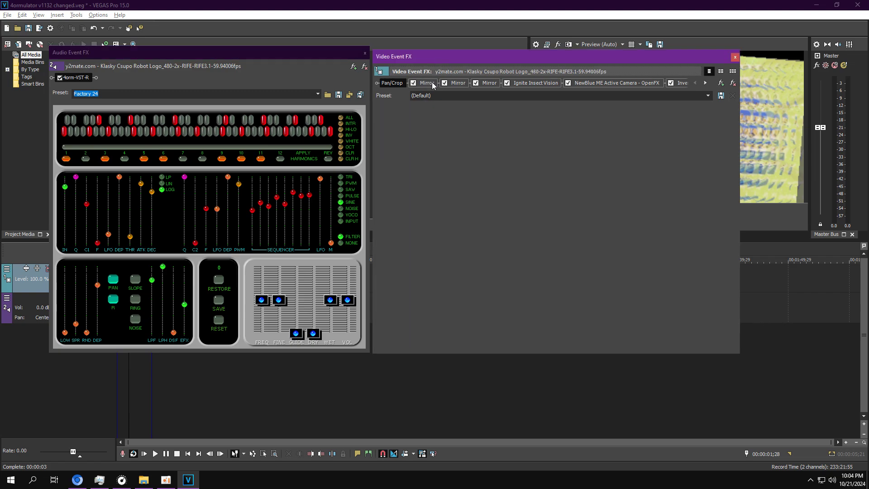
pyautogui.click(120, 218)
pyautogui.click(466, 85)
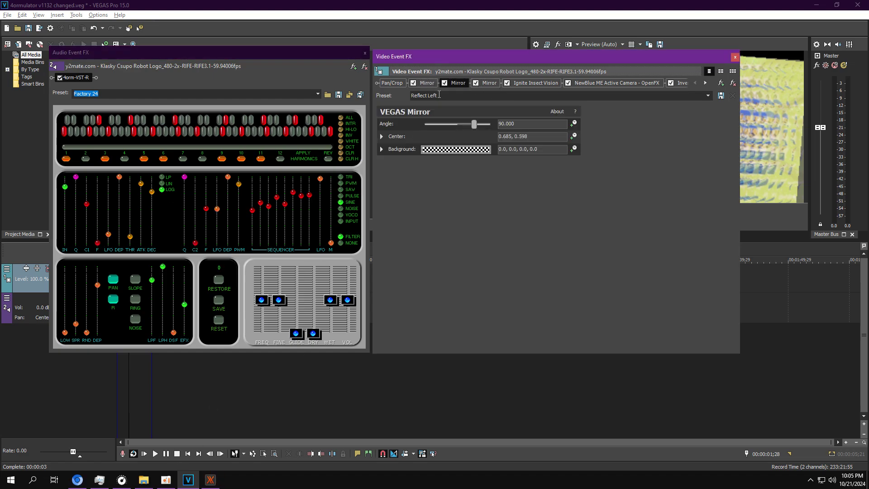
pyautogui.click(488, 83)
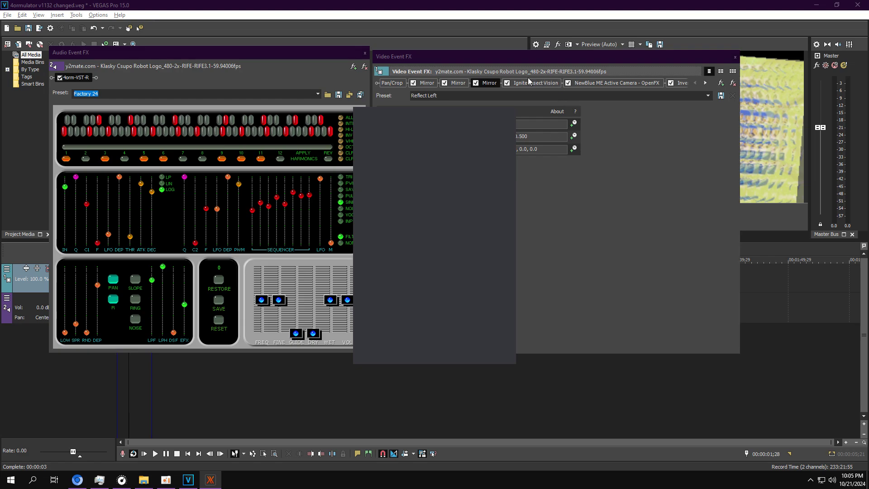
# - Dismiss the interrupting pop-up and review the Ignite Insect Vision and NewBlue ME Active Camera settings
pyautogui.click(533, 83)
pyautogui.click(498, 85)
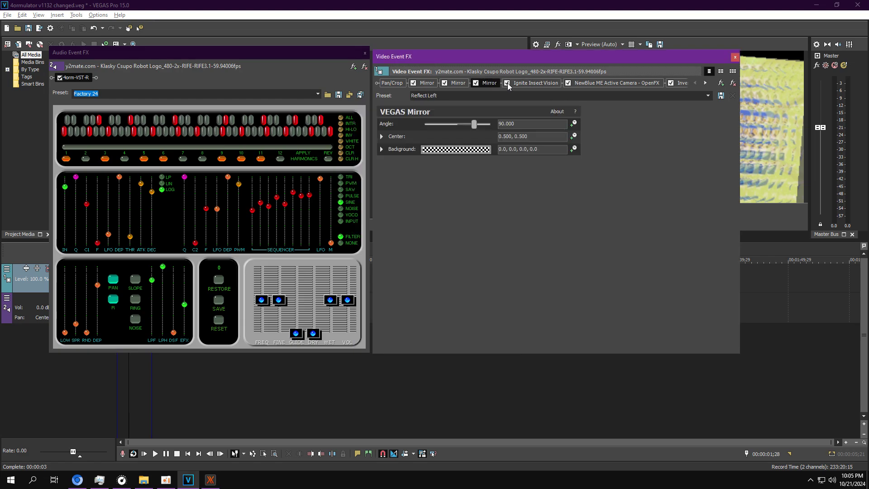
pyautogui.click(551, 83)
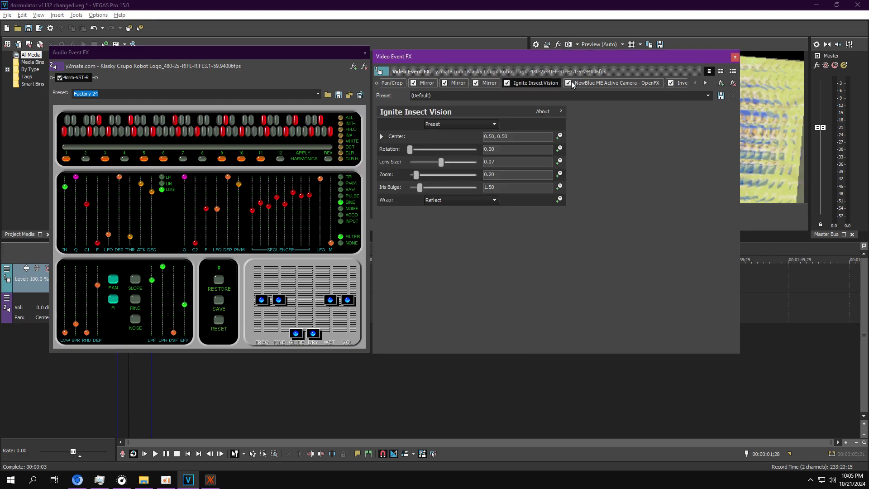
pyautogui.click(615, 83)
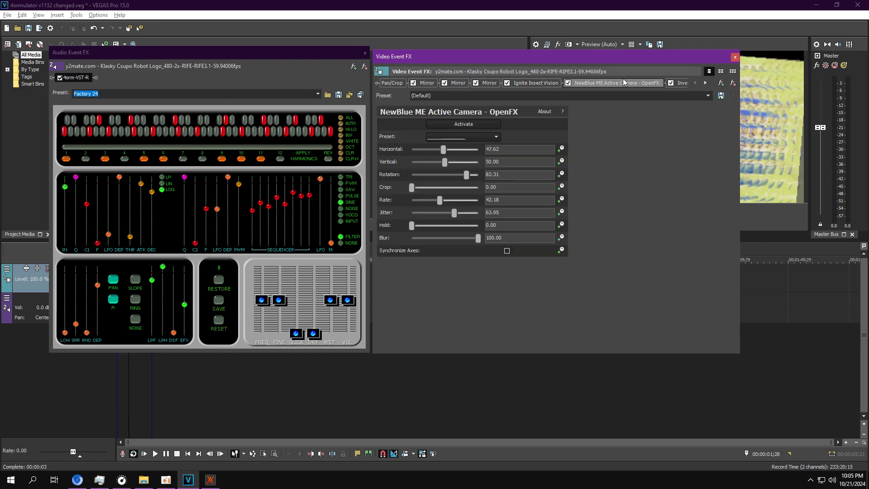
# - Review the Invert blend amount and the Gradient Map's color points, and close the interrupting pop-up window
pyautogui.click(705, 83)
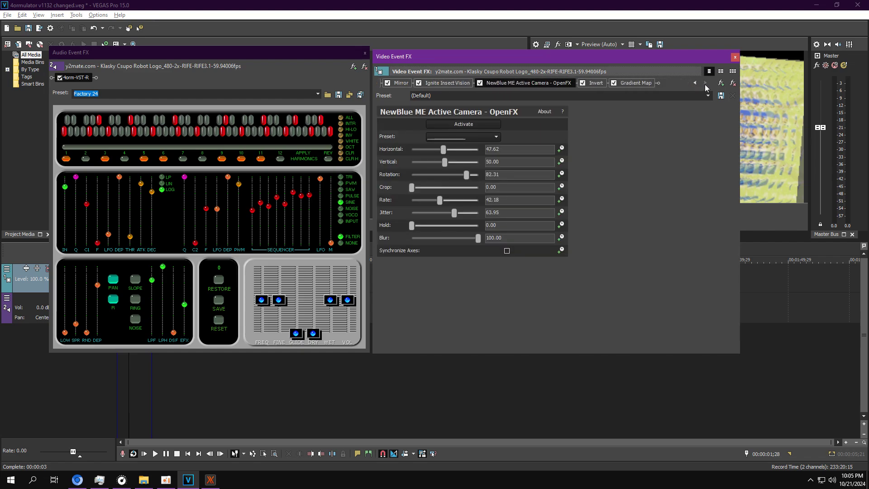
pyautogui.click(597, 83)
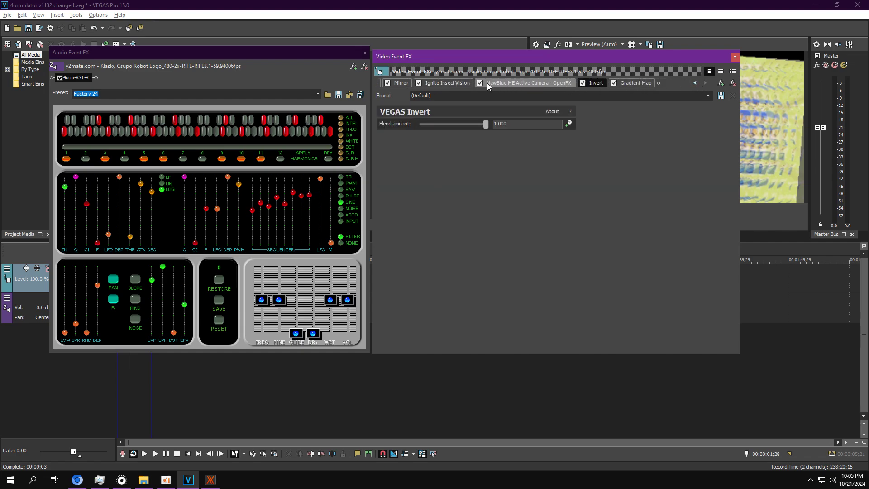
pyautogui.click(635, 83)
pyautogui.click(413, 140)
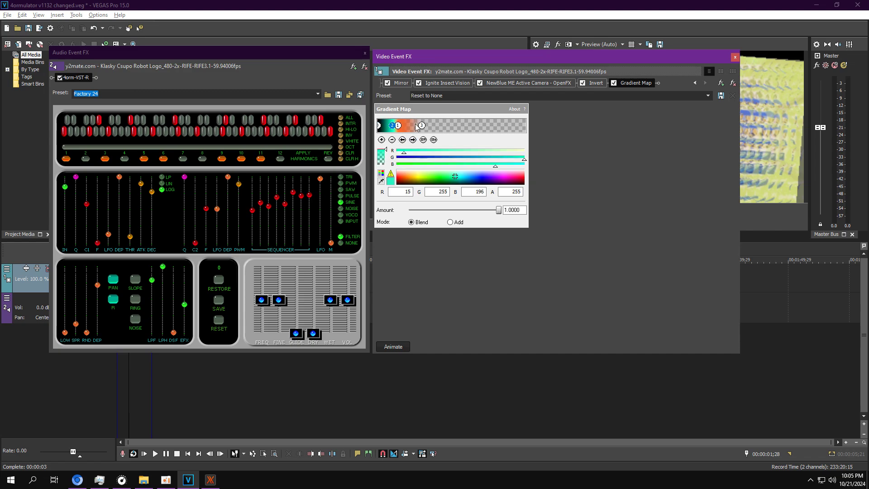
pyautogui.click(402, 140)
pyautogui.click(210, 479)
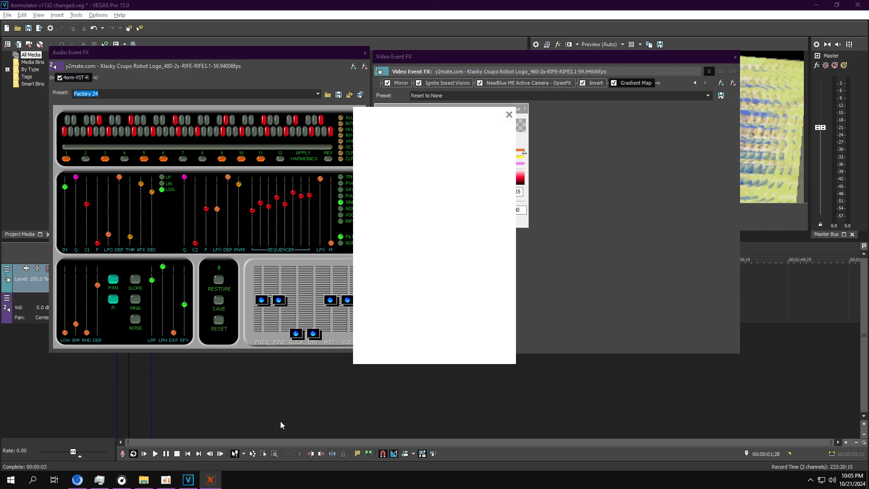
pyautogui.click(509, 115)
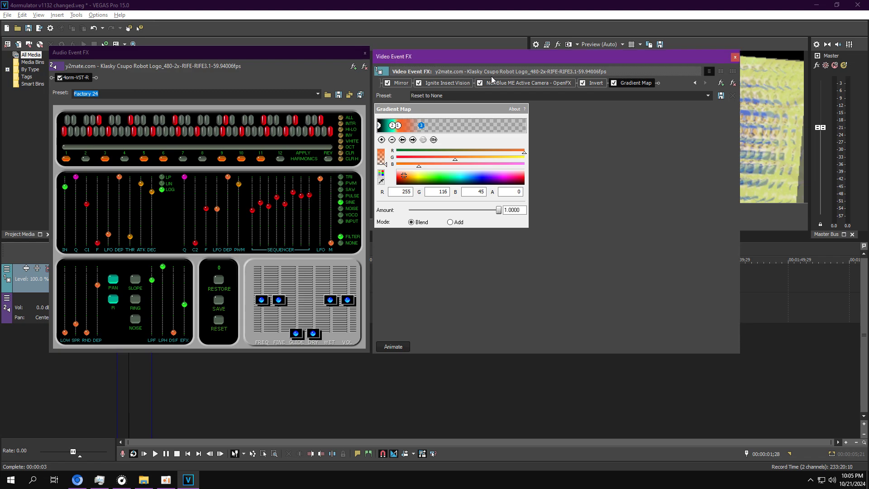
# - Recheck the NewBlue ME Active Camera, last Mirror and Ignite Insect Vision settings
pyautogui.click(564, 85)
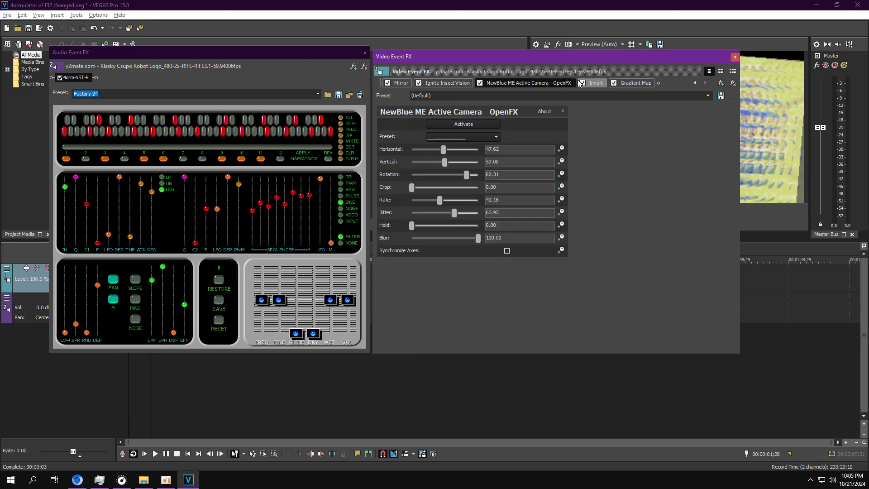
pyautogui.click(446, 83)
pyautogui.click(398, 83)
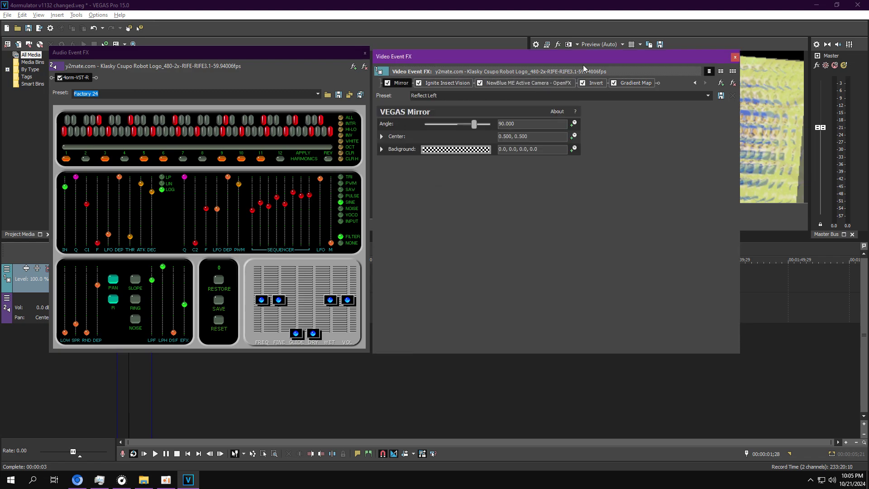
pyautogui.click(695, 85)
pyautogui.click(536, 83)
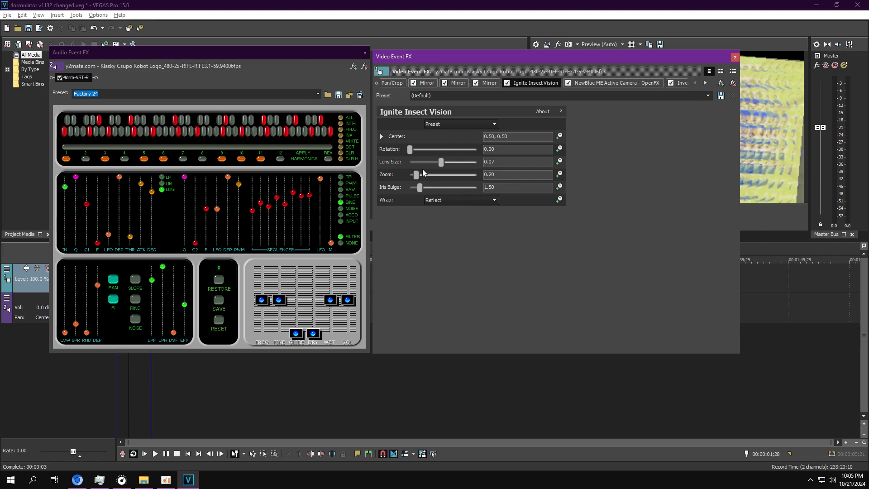
pyautogui.click(382, 136)
# - Close the video effects window, play the v1132 result from the start and close the audio effects window
pyautogui.click(734, 57)
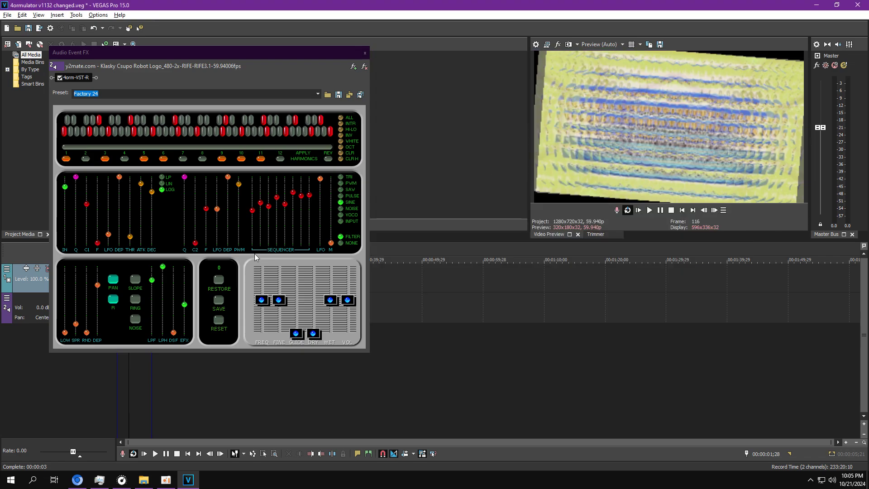
pyautogui.click(98, 248)
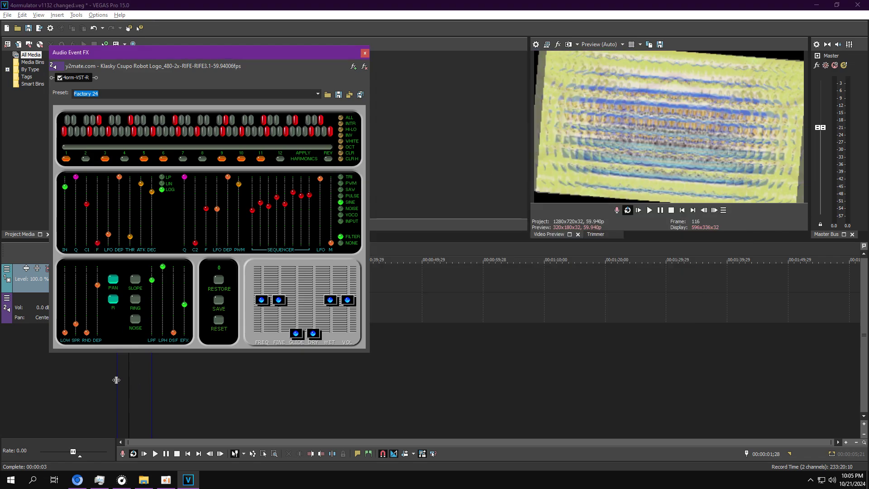
pyautogui.click(116, 379)
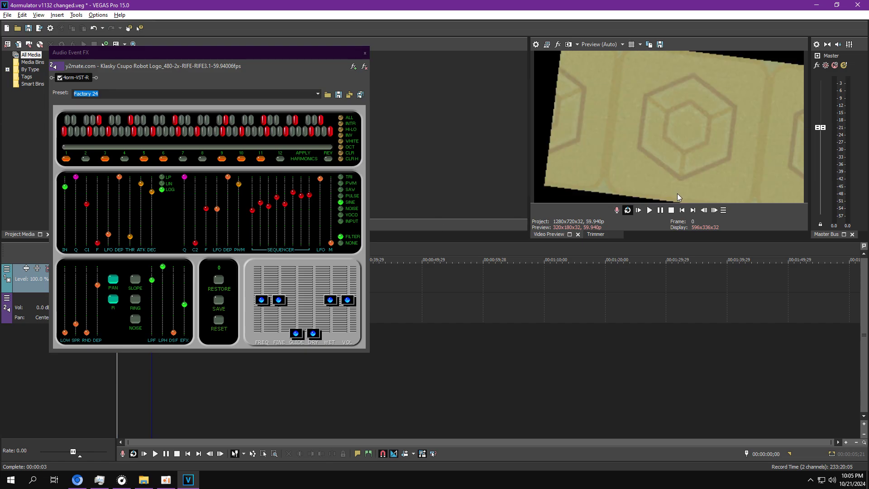
pyautogui.click(649, 210)
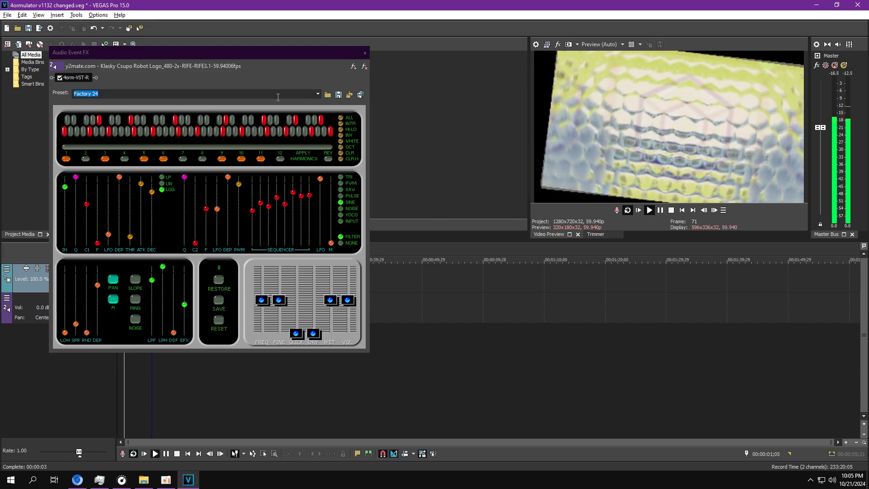
pyautogui.click(366, 55)
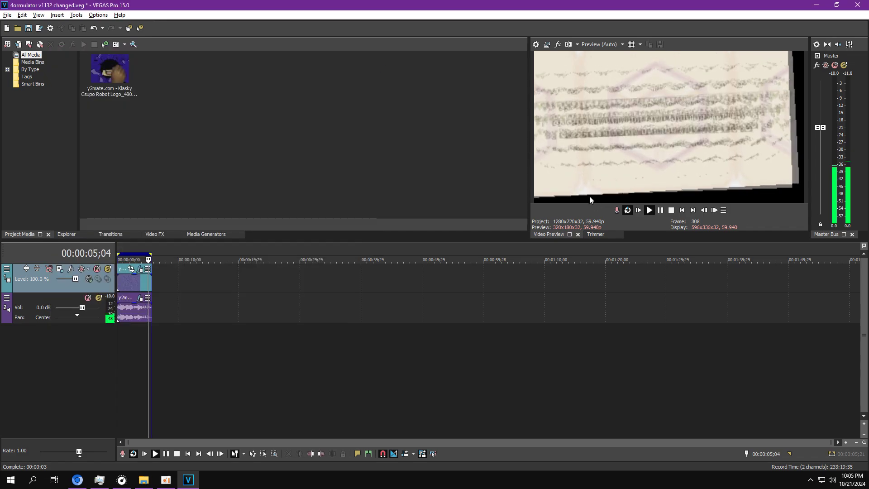
# - Open the project "4ormulator v1133 changed.veg" without saving v1132, and show the effects of its video and audio events
pyautogui.click(18, 30)
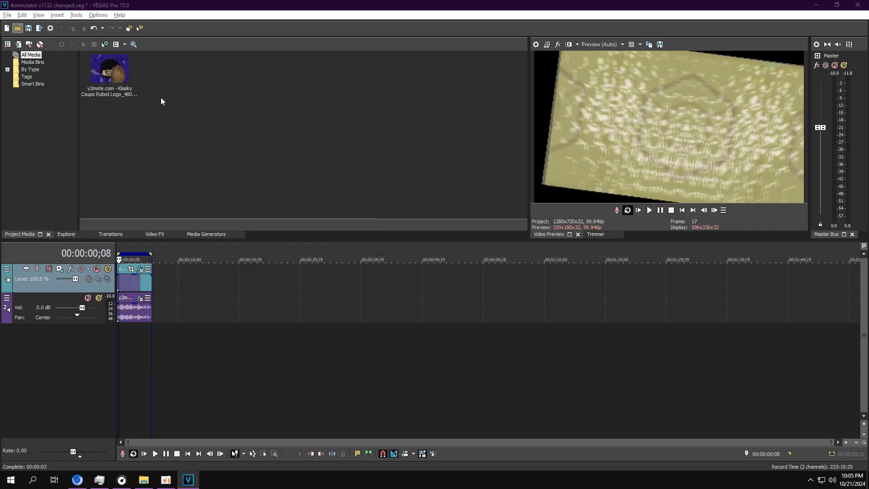
pyautogui.doubleClick(137, 161)
pyautogui.click(458, 193)
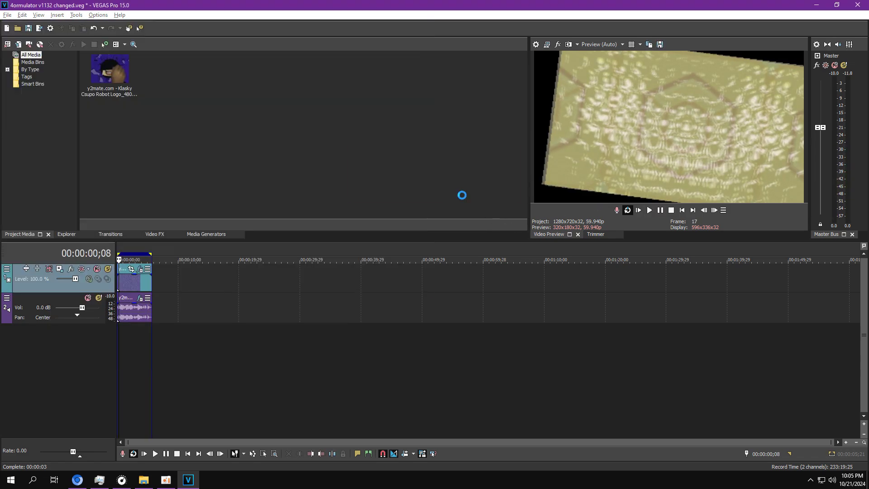
pyautogui.click(133, 270)
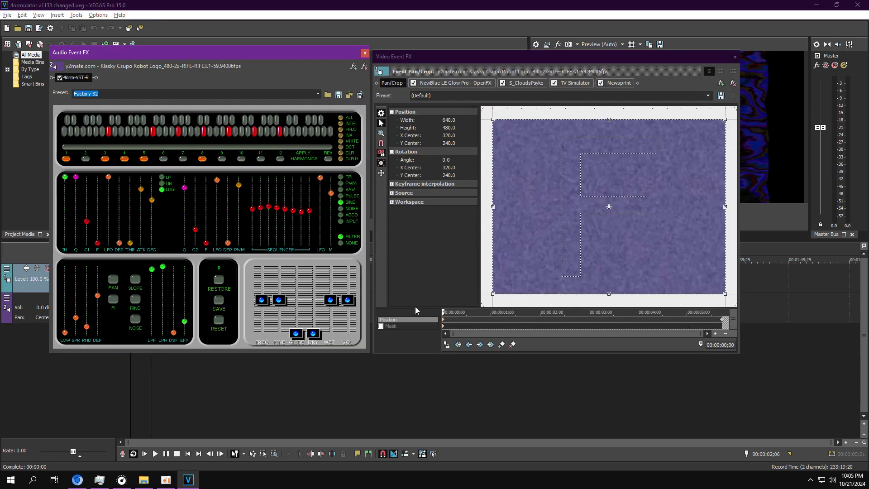
# - Apply the Hades preset to NewBlue LE Glow Pro and show its Light Source settings
pyautogui.click(455, 83)
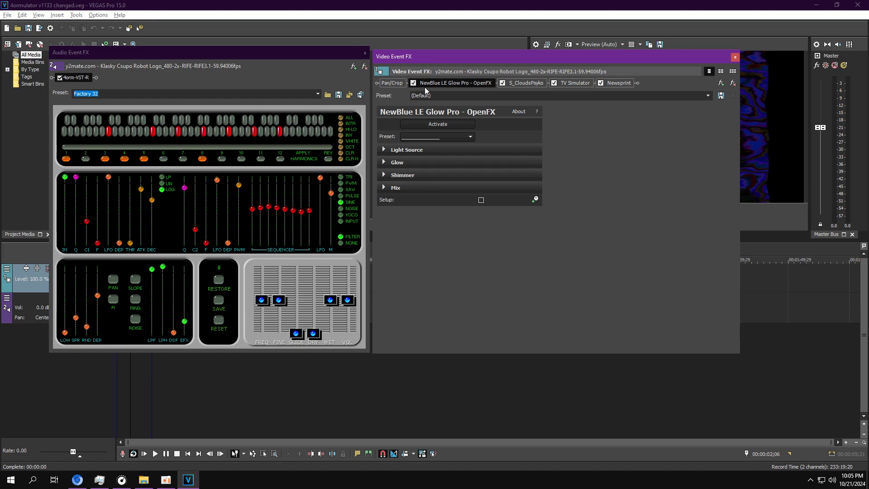
pyautogui.click(392, 149)
pyautogui.click(435, 136)
pyautogui.click(446, 187)
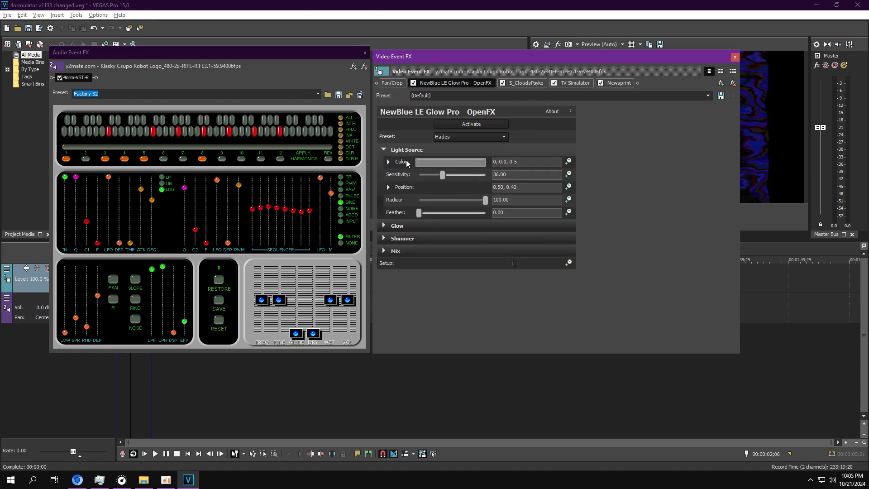
pyautogui.click(385, 150)
# - Reposition the video effects window and review the S_CloudsPsyko, TV Simulator and Newsprint settings
pyautogui.moveTo(631, 59)
pyautogui.mouseDown()
pyautogui.moveTo(479, 67)
pyautogui.moveTo(658, 71)
pyautogui.moveTo(633, 55)
pyautogui.mouseUp()
pyautogui.click(547, 78)
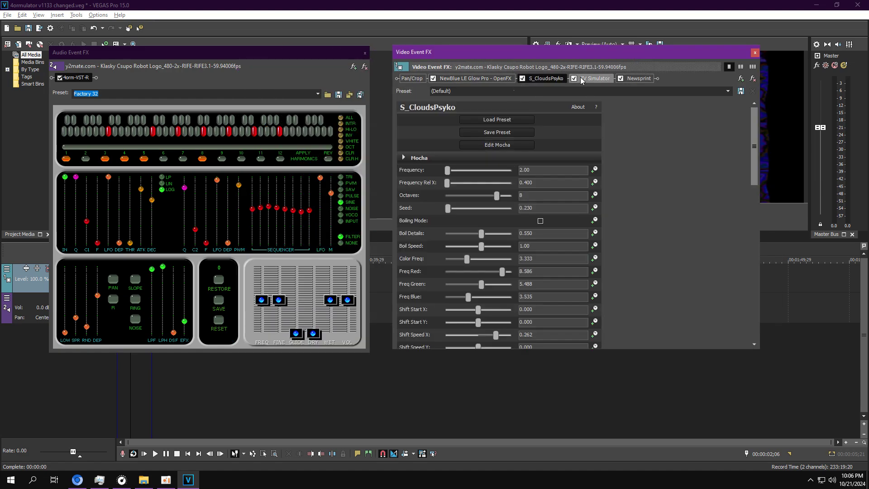
pyautogui.scroll(-3, 641, 145)
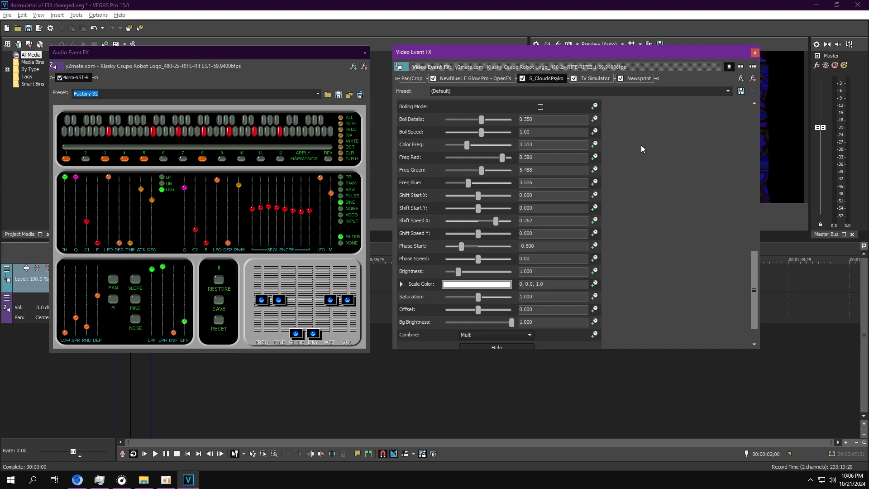
pyautogui.click(590, 78)
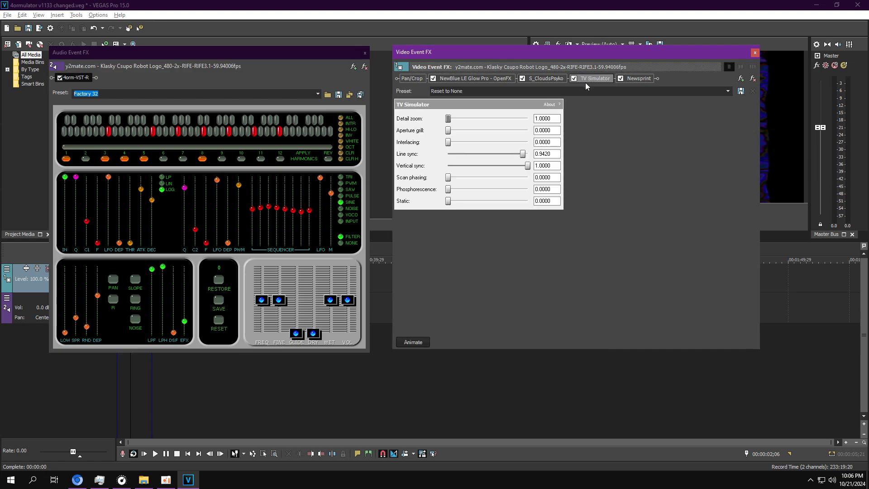
pyautogui.click(637, 81)
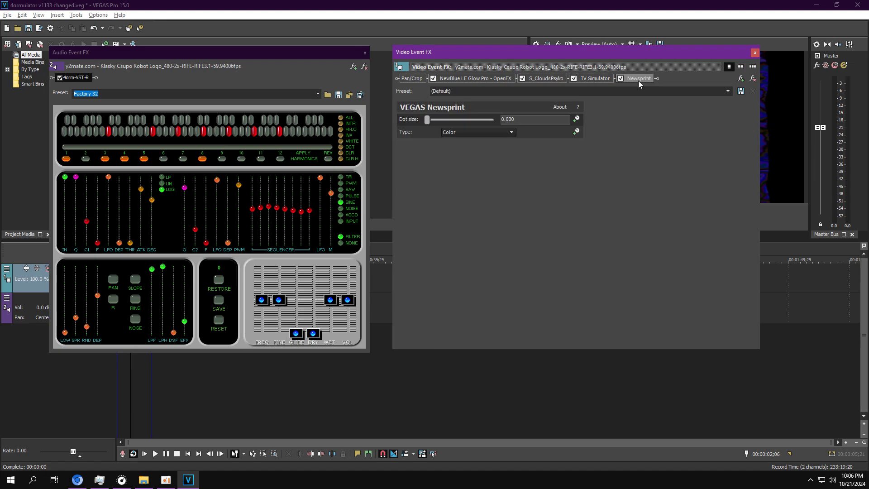
# - Remove the Newsprint effect from the video event's chain and close the video effects window
pyautogui.click(753, 78)
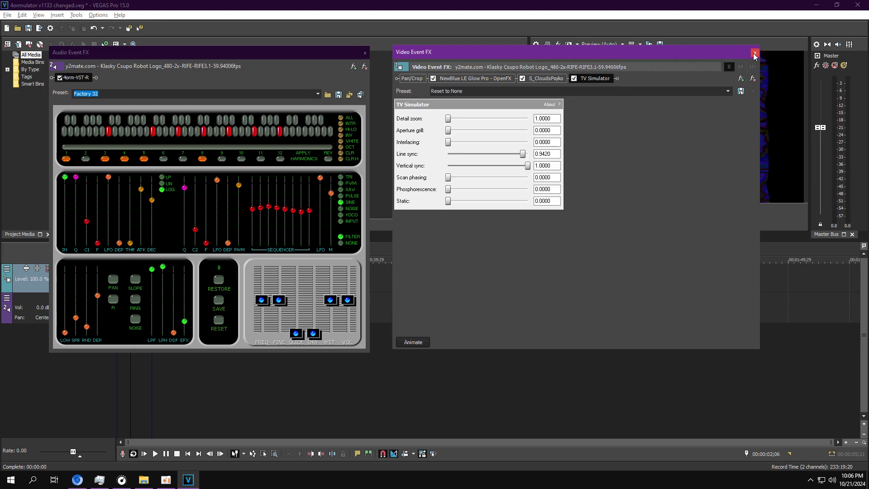
pyautogui.click(755, 54)
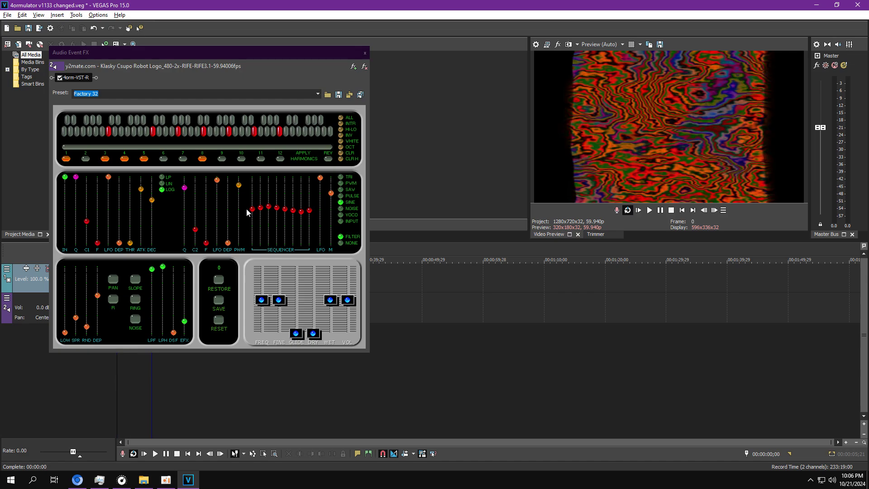
# - Play the v1133 result from the start and close the audio effects window
pyautogui.moveTo(206, 243); pyautogui.dragTo(207, 228)
pyautogui.click(650, 210)
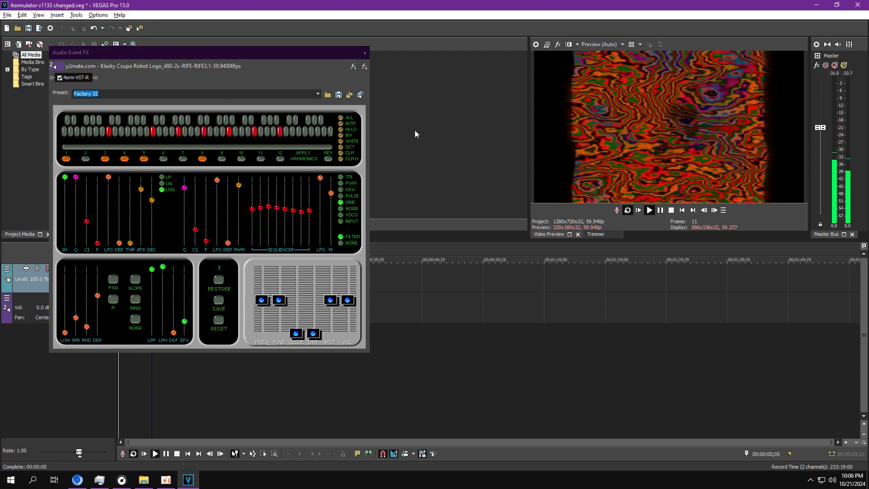
pyautogui.click(365, 53)
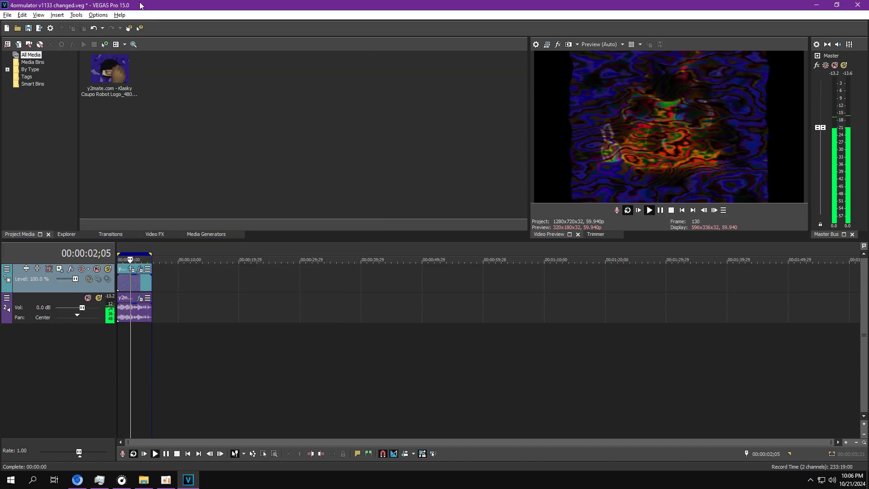
# - Open the project "4ormulator v1134 changed.veg" without saving v1133
pyautogui.click(17, 30)
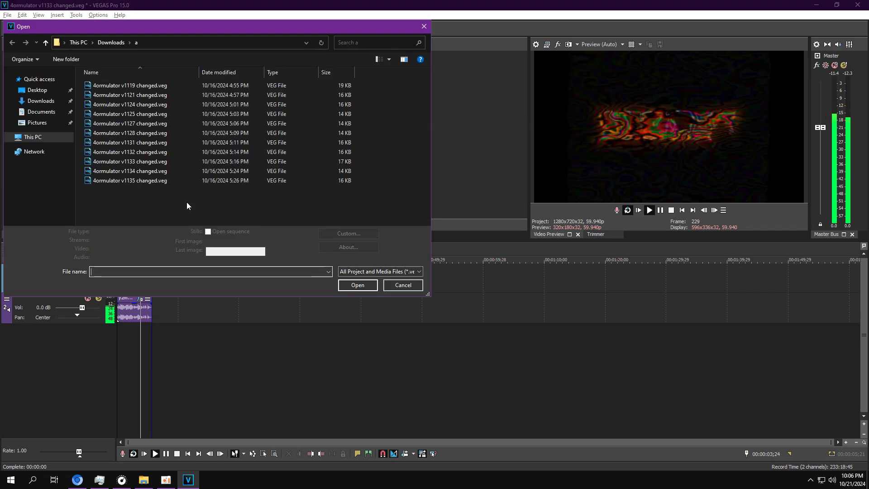
pyautogui.doubleClick(133, 172)
pyautogui.click(463, 193)
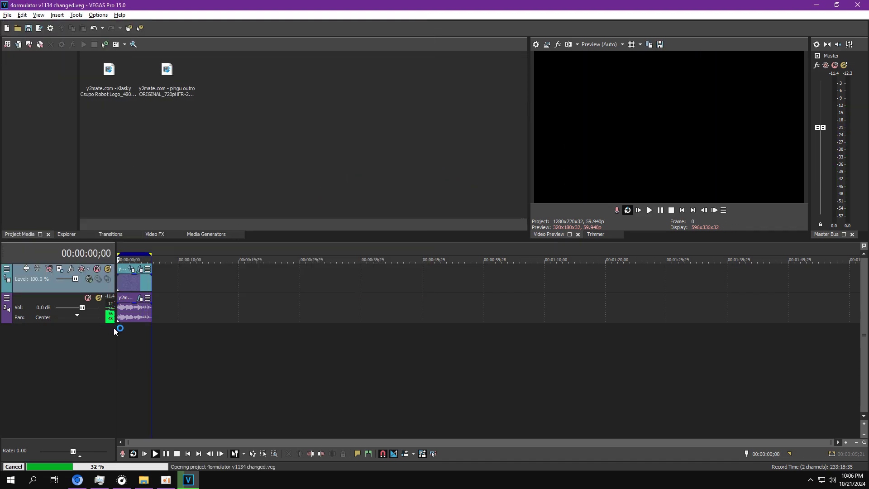
# - Review v1134's TV Simulator, Wave and HSL Adjust settings, checking the hue animation from its first to its last keyframe
pyautogui.click(453, 79)
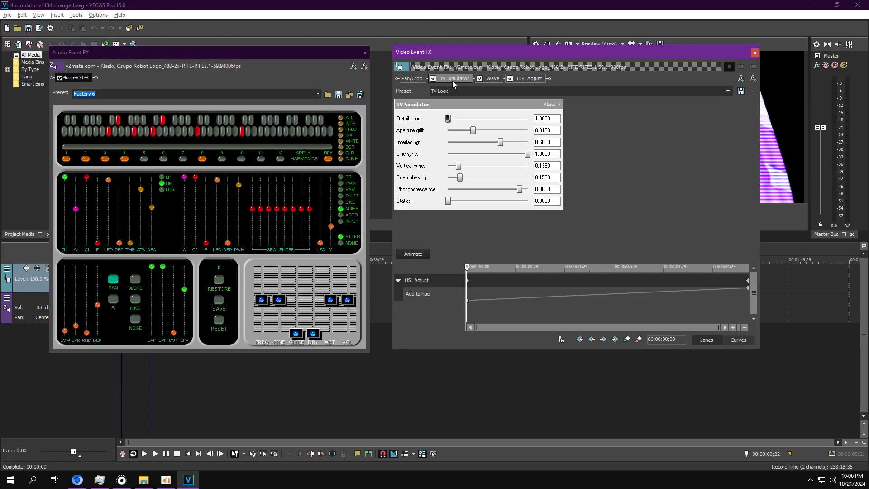
pyautogui.click(493, 80)
pyautogui.click(212, 271)
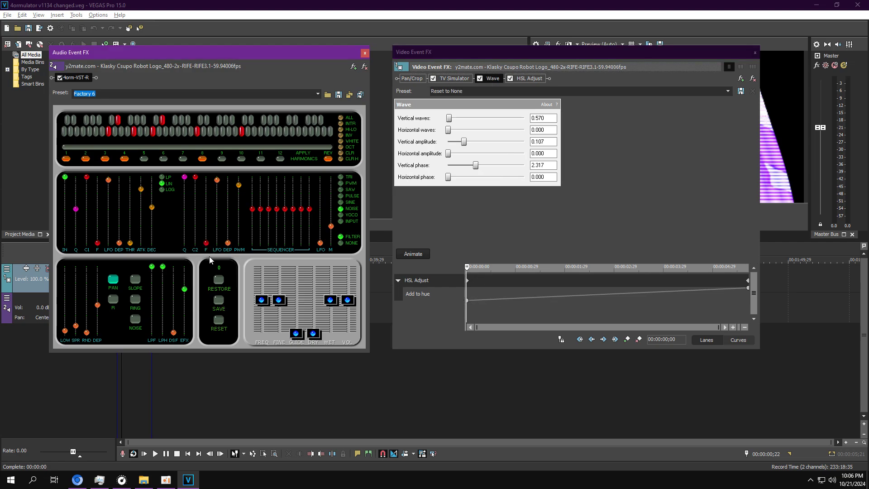
pyautogui.click(528, 78)
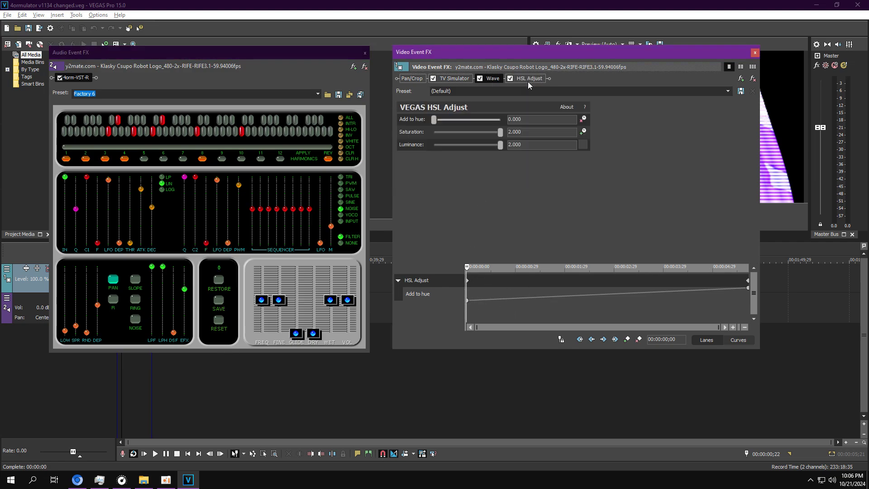
pyautogui.moveTo(468, 268); pyautogui.dragTo(748, 268)
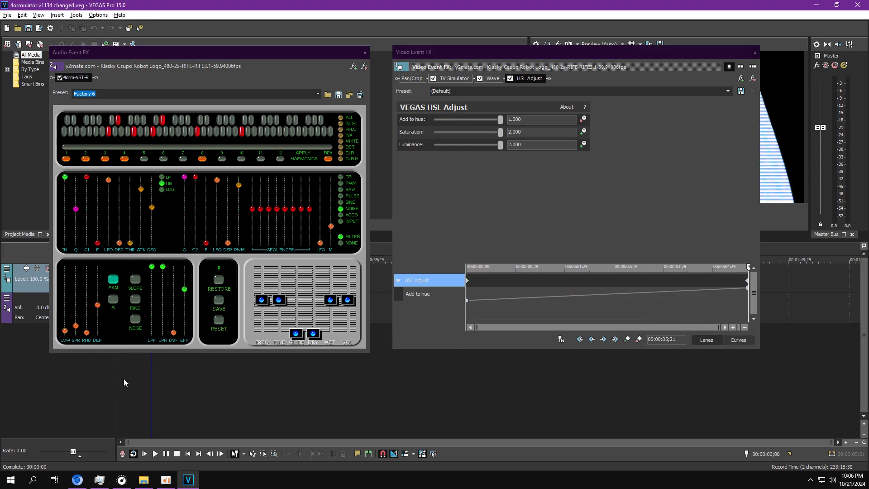
# - Close the video effects window, play the v1134 result from the start and close the audio effects window
pyautogui.click(754, 53)
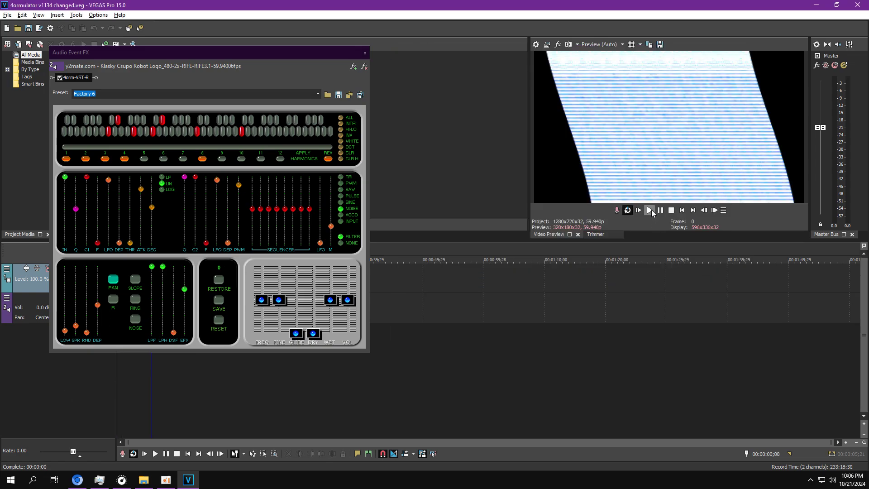
pyautogui.click(650, 210)
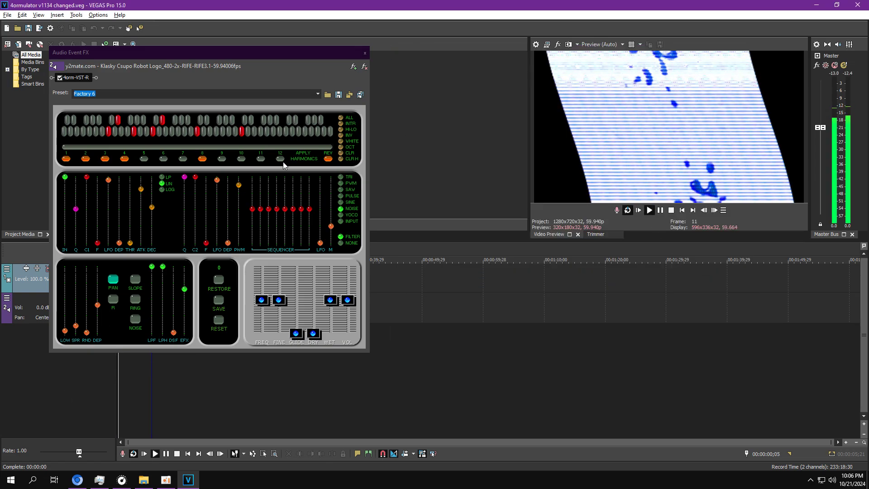
pyautogui.click(364, 53)
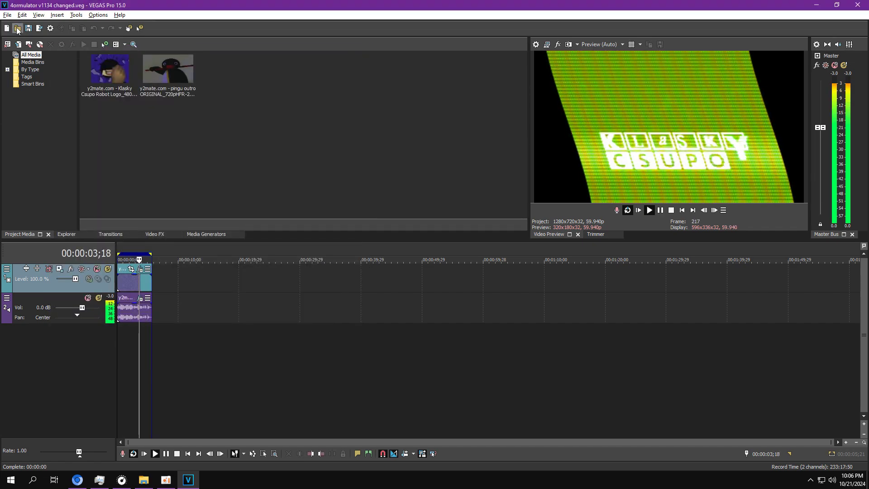
# - Open the project "4ormulator v1135 changed.veg" and show the effects of its video and audio events
pyautogui.click(17, 29)
pyautogui.doubleClick(126, 184)
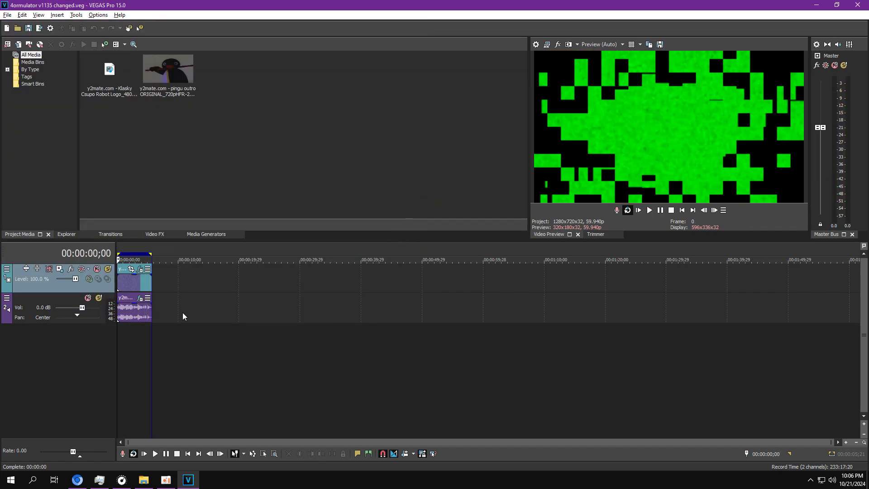
pyautogui.click(137, 338)
pyautogui.click(140, 268)
pyautogui.click(140, 300)
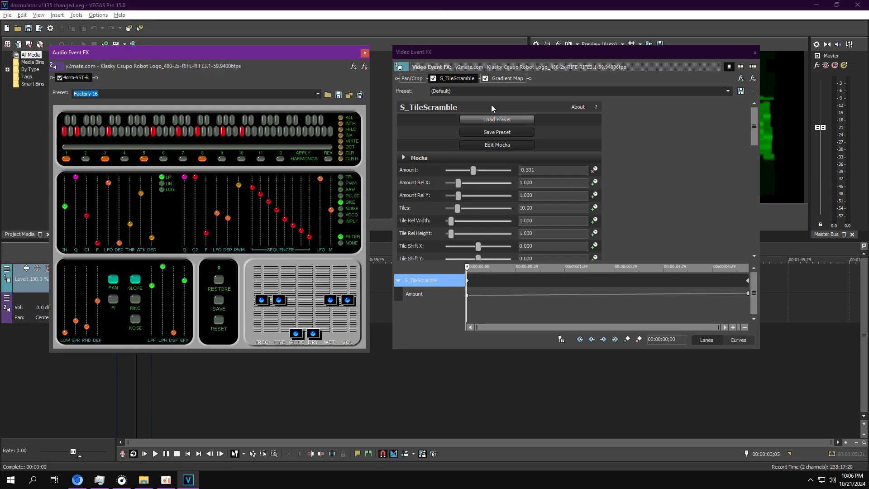
# - Review the S_TileScramble settings up to the last Amount keyframe, and inspect the Gradient Map's color points
pyautogui.scroll(-3, 646, 218)
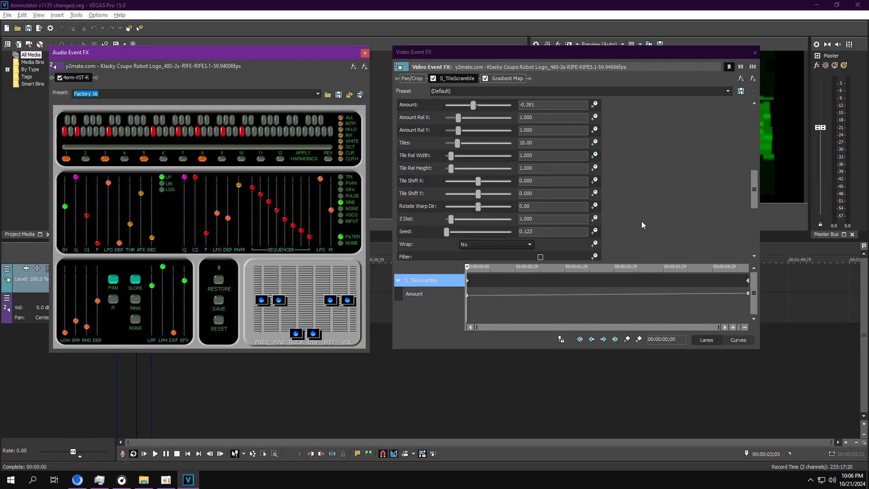
pyautogui.moveTo(472, 314); pyautogui.dragTo(778, 287)
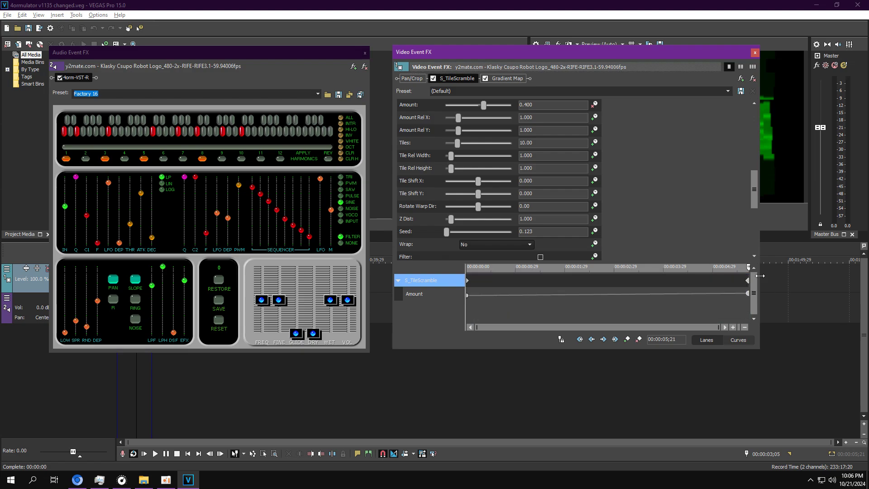
pyautogui.click(506, 78)
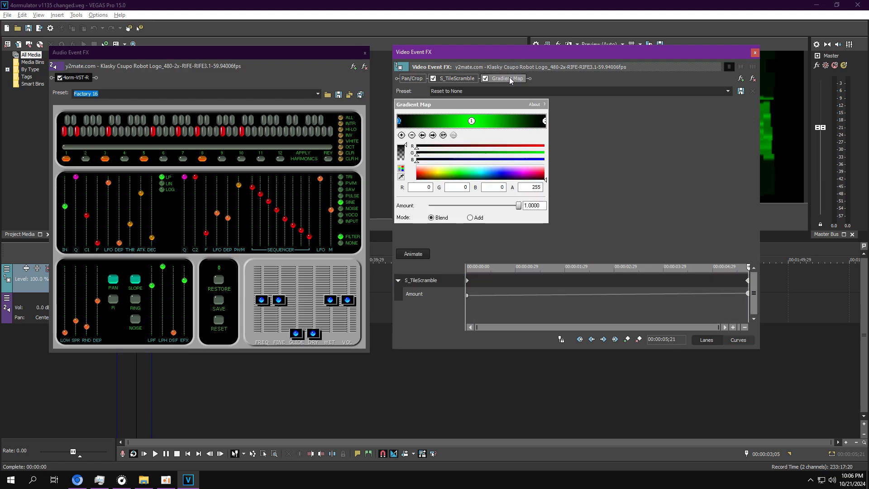
pyautogui.click(471, 121)
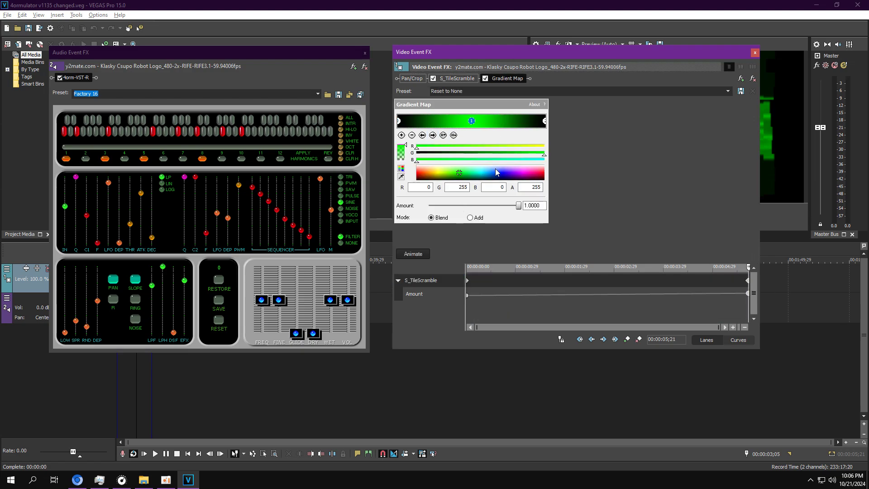
pyautogui.click(433, 135)
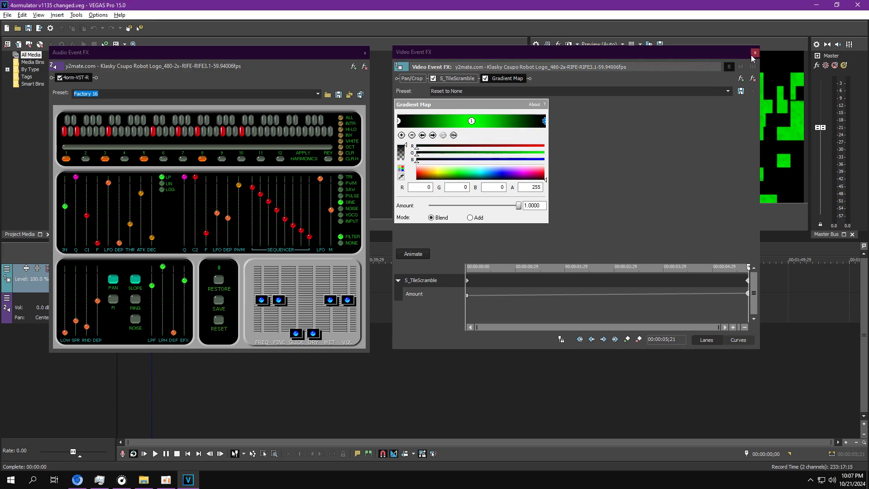
# - Close the video effects window, play the v1135 result from the start and close the audio effects window
pyautogui.click(755, 52)
pyautogui.press('space')
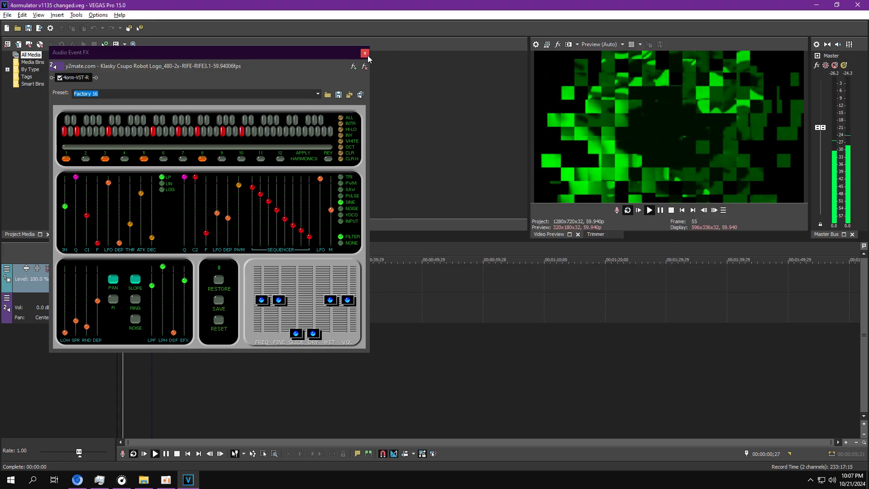
pyautogui.click(365, 53)
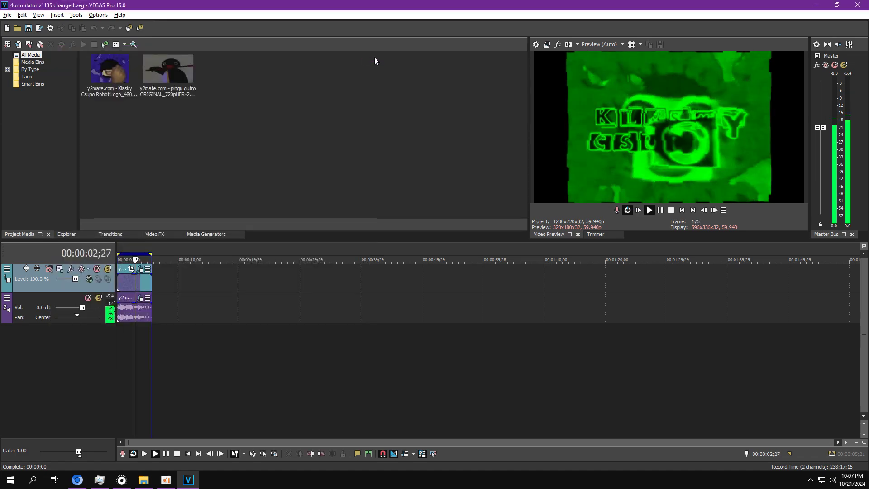